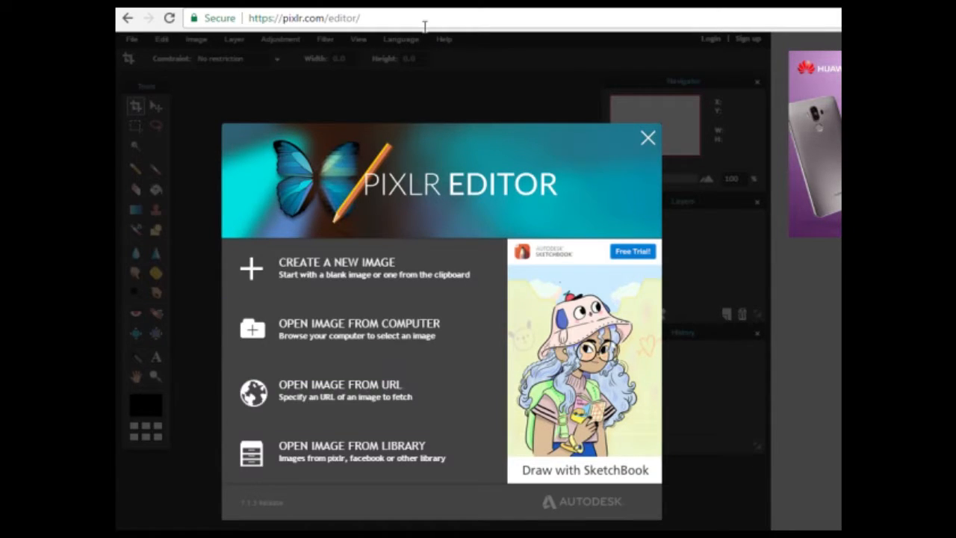
Switch to the Google image results and copy the image address of the enlarged Star Trek crew photo.
left_click(415, 4)
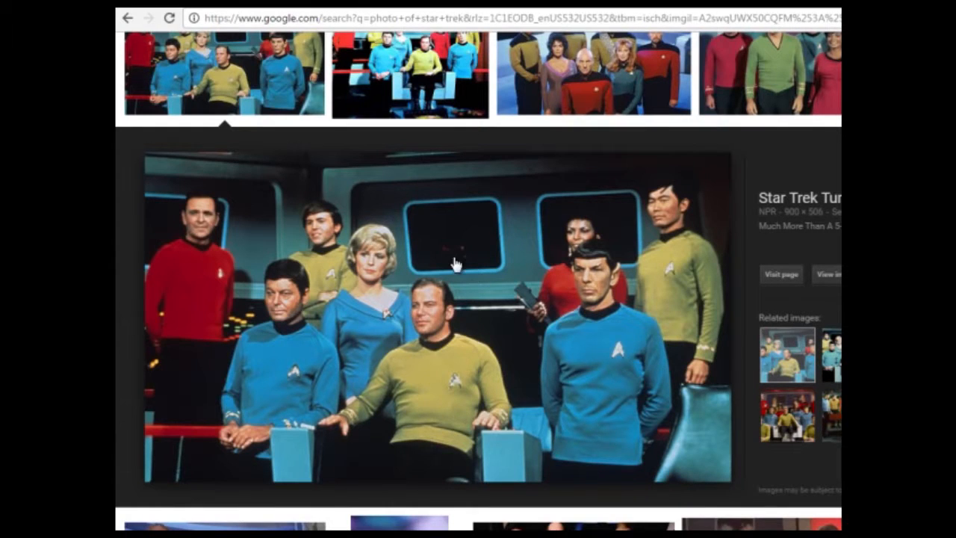
right_click(416, 296)
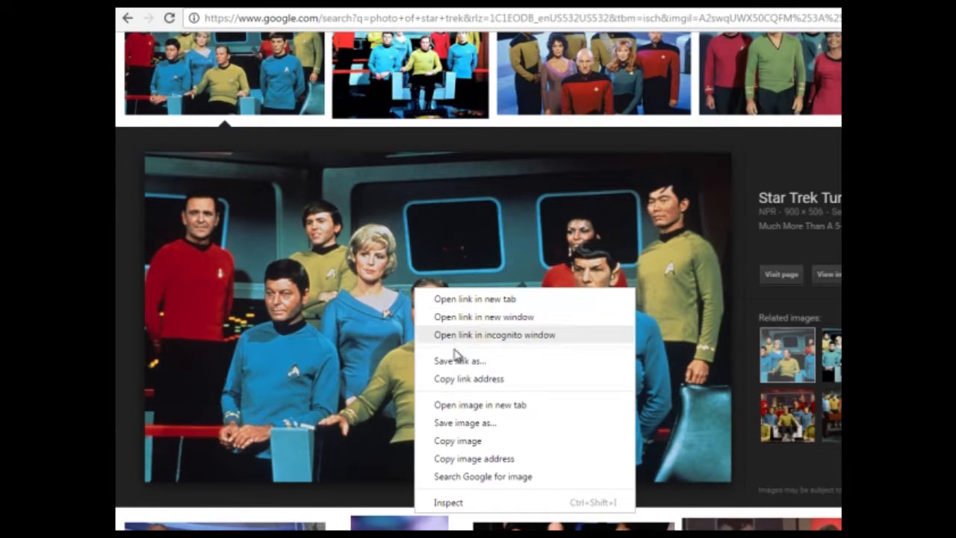
left_click(519, 461)
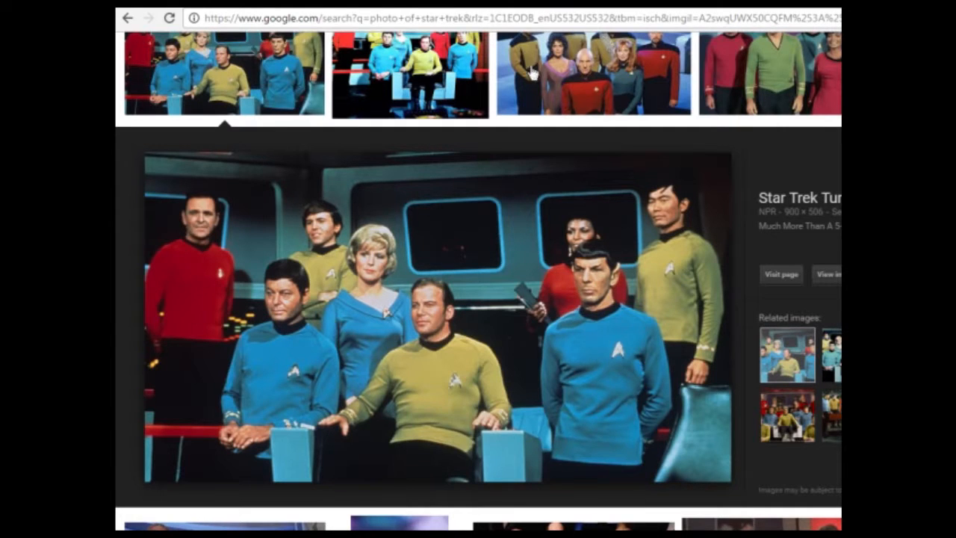
Return to Pixlr Editor and open the Star Trek crew photo from the copied image URL.
left_click(553, 7)
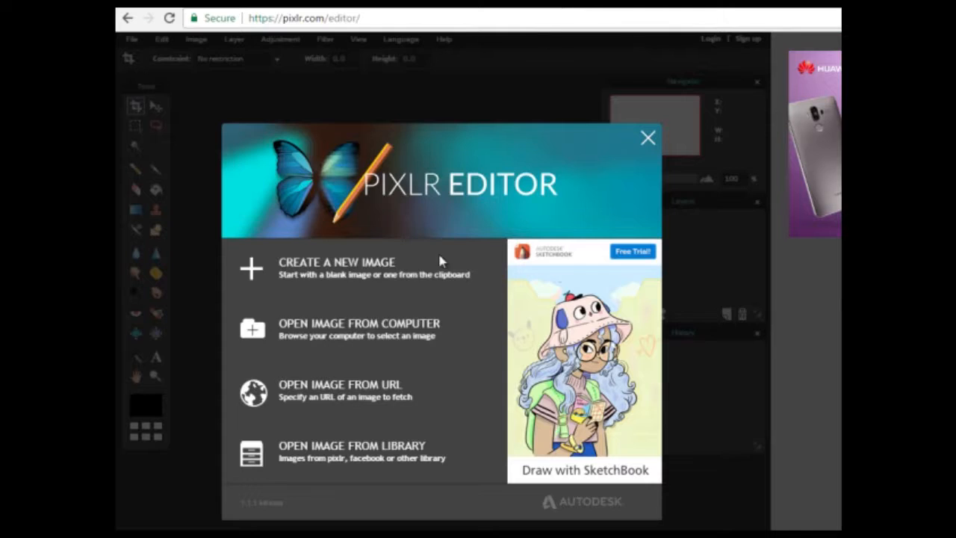
left_click(386, 390)
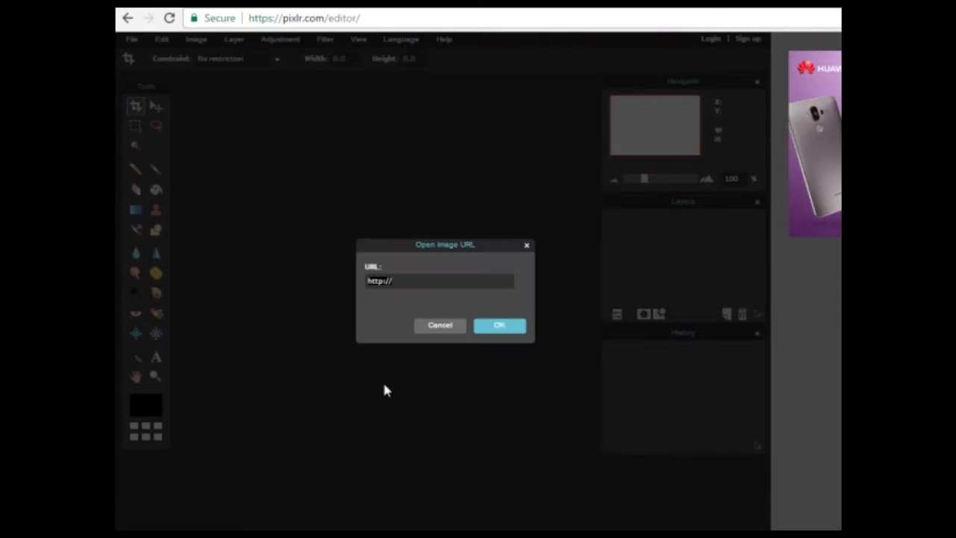
right_click(407, 280)
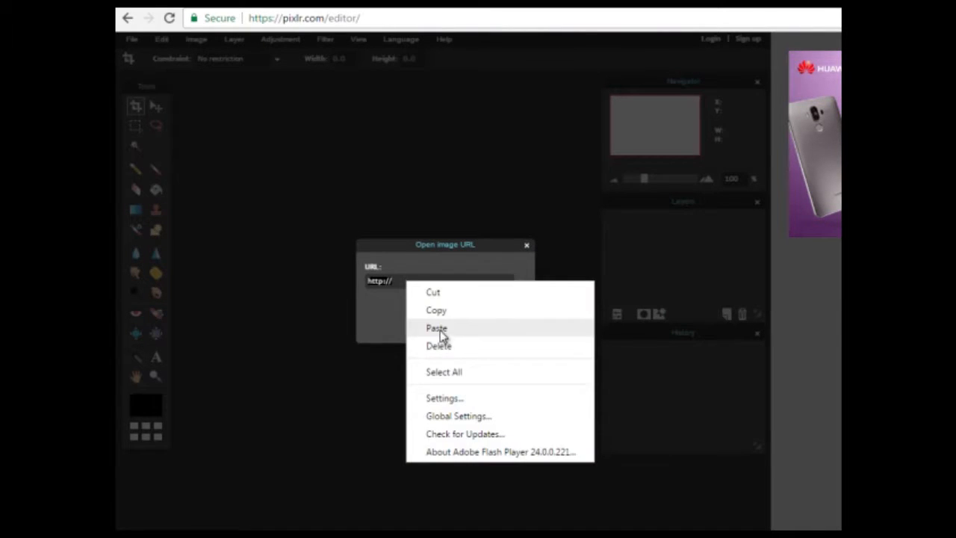
left_click(441, 334)
left_click(497, 329)
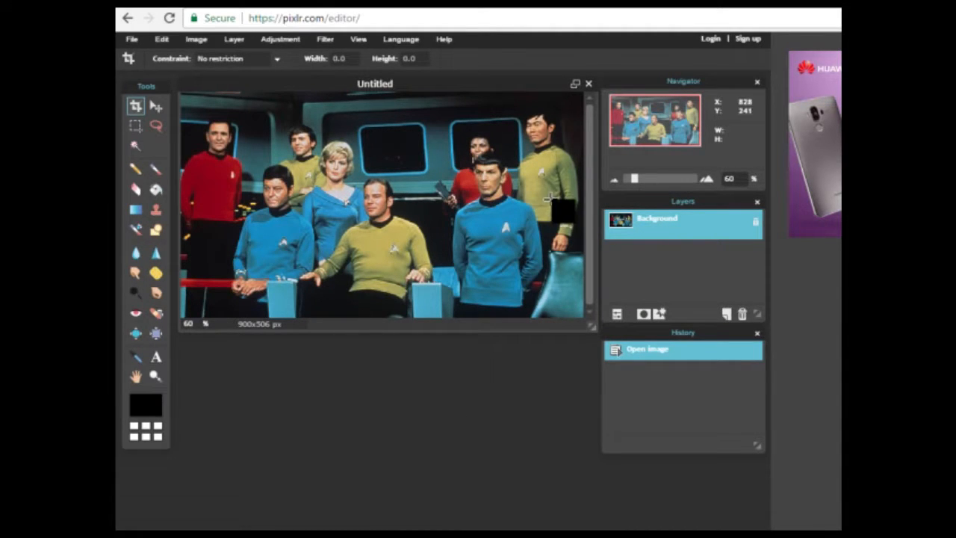
Close the Star Trek image and open IMG_0386.JPG from the computer.
left_click(589, 84)
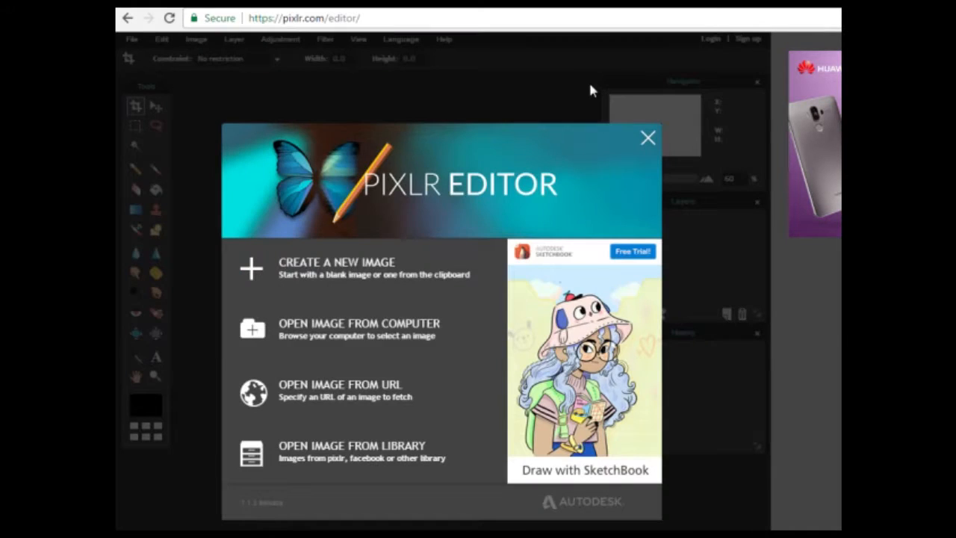
left_click(431, 335)
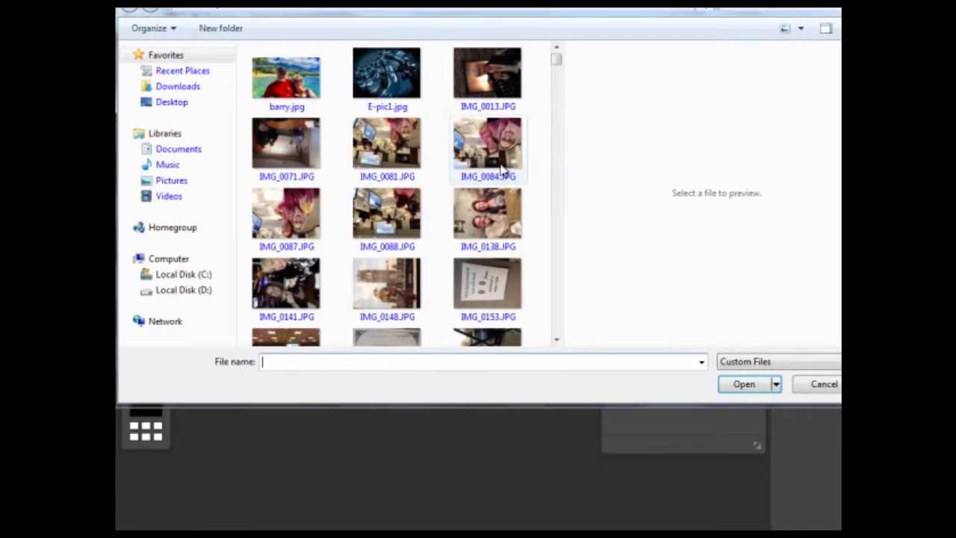
left_click_drag(556, 58, 560, 73)
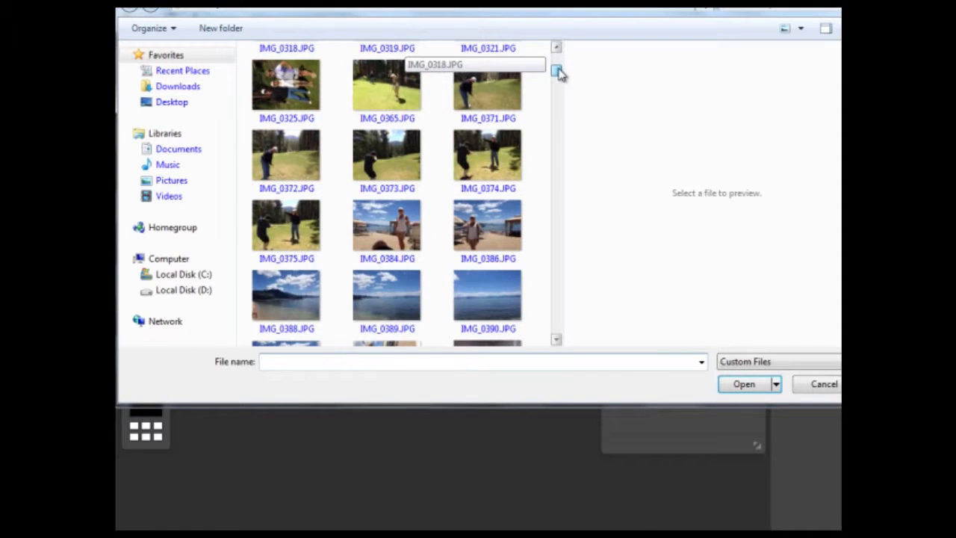
left_click(487, 230)
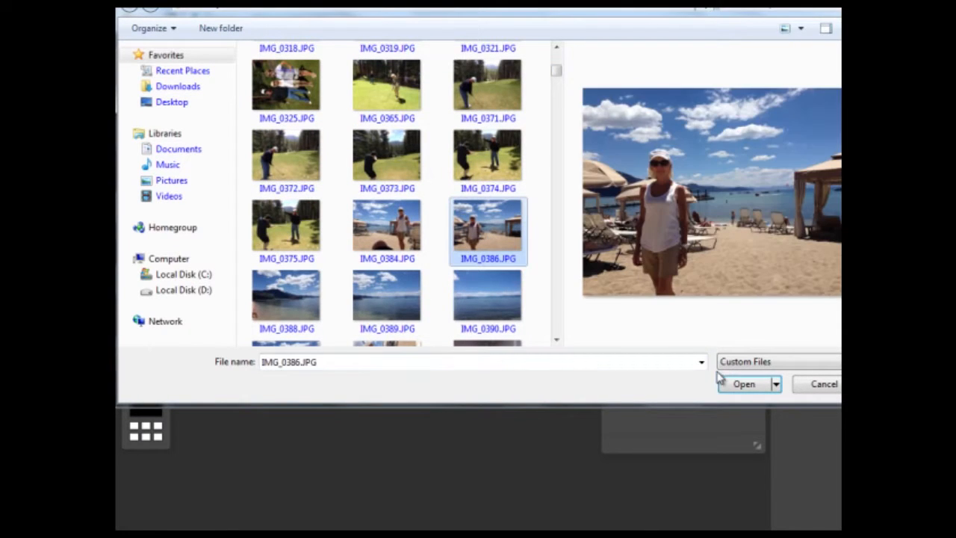
left_click(739, 388)
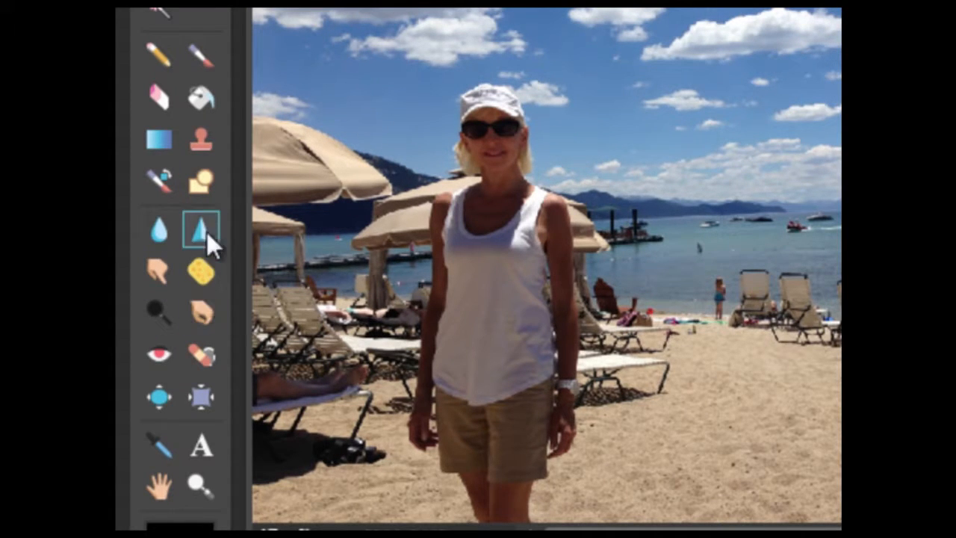
Clone a small patch of cloudy sky onto the sand with the Clone stamp tool.
left_click(206, 143)
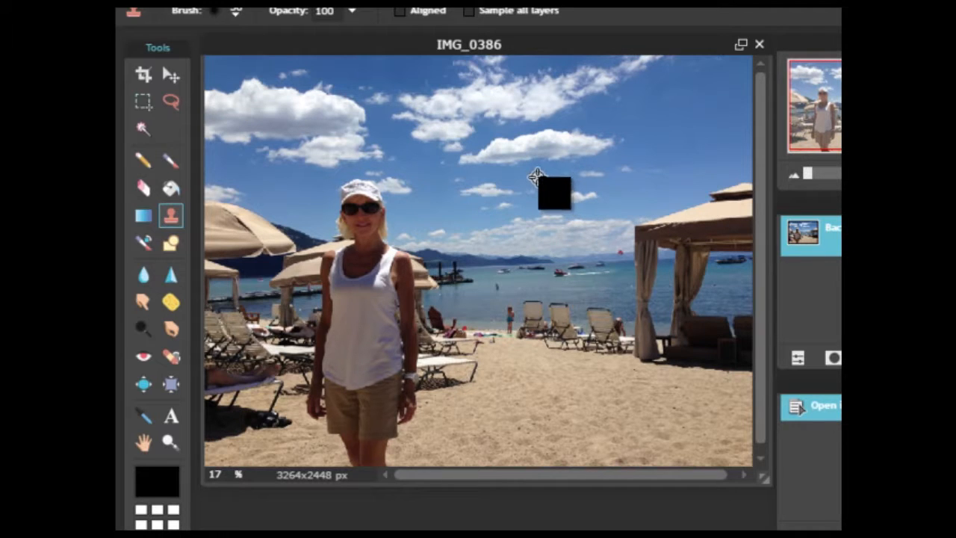
mouse_move(539, 404)
left_mouse_down()
mouse_move(507, 428)
mouse_move(550, 413)
mouse_move(546, 430)
mouse_move(533, 422)
mouse_move(504, 432)
mouse_move(529, 407)
mouse_move(510, 413)
mouse_move(560, 396)
mouse_move(577, 412)
mouse_move(588, 407)
mouse_move(584, 393)
mouse_move(531, 426)
mouse_move(540, 402)
left_mouse_up()
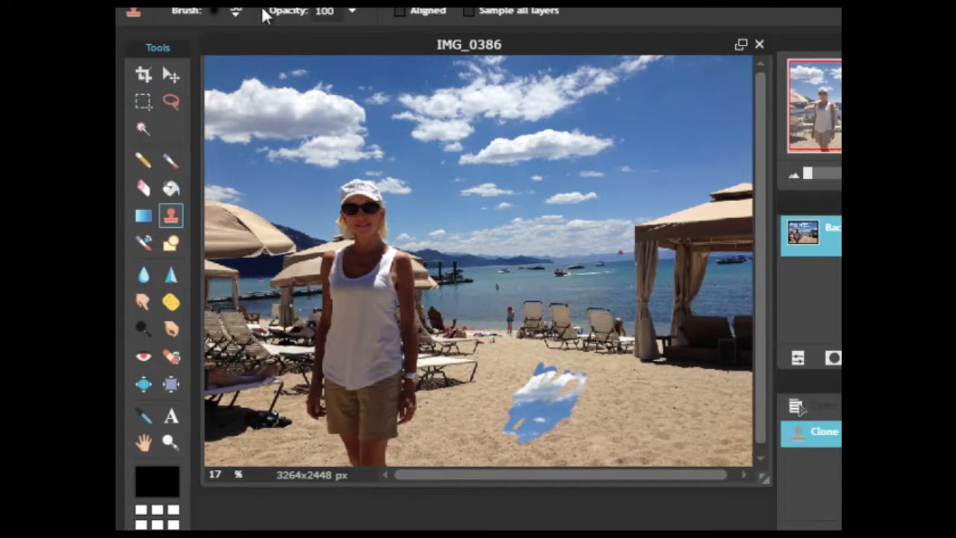
Set the clone brush to the hard round 200 size and cover the open sand beside the woman with cloned sky.
left_click(238, 12)
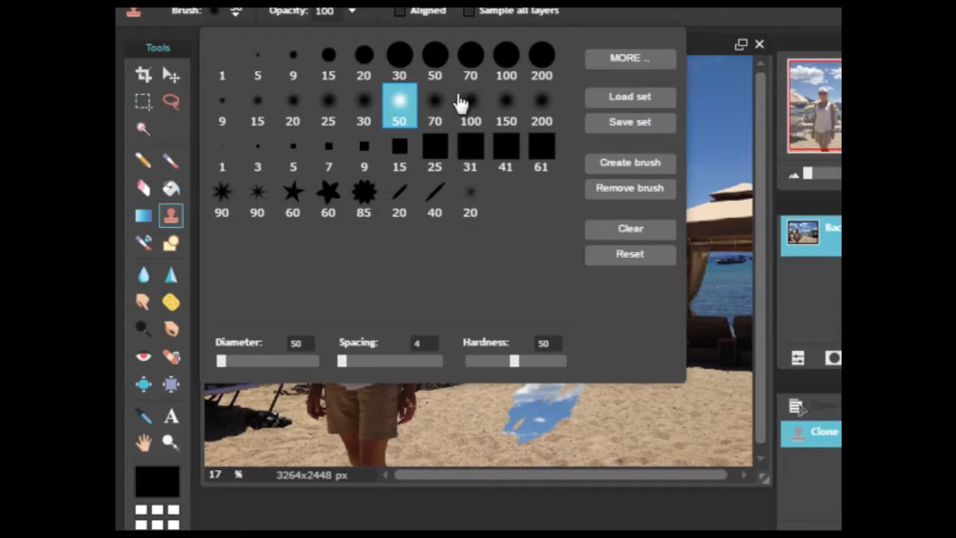
left_click(504, 63)
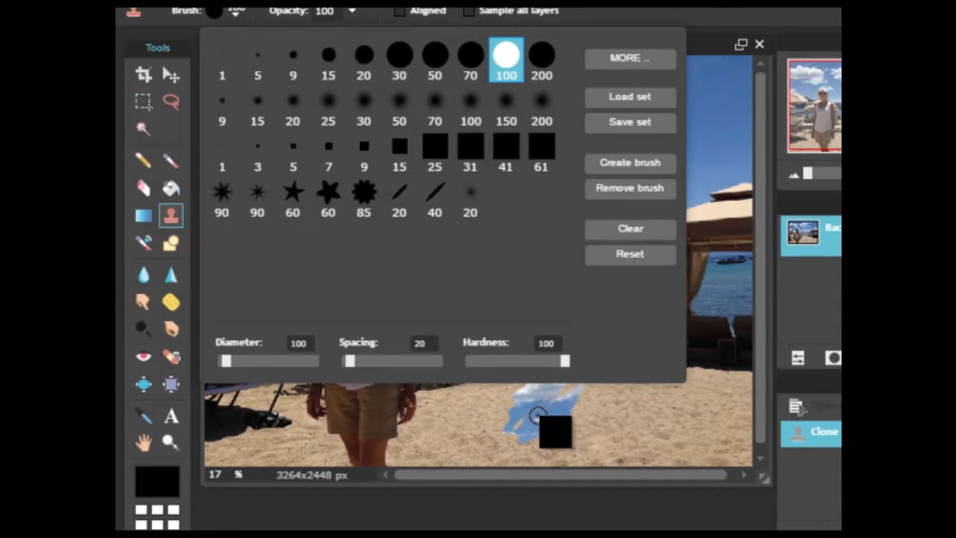
left_click(541, 57)
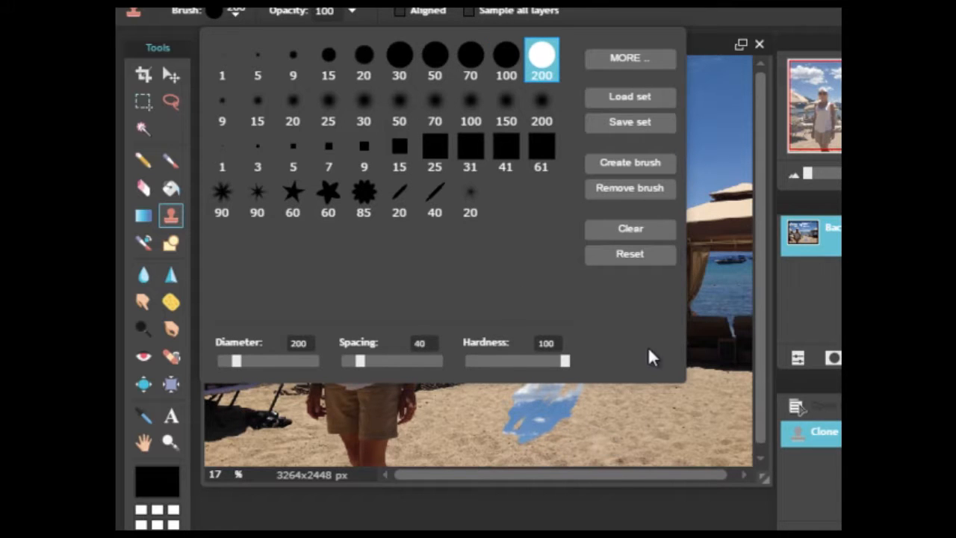
left_click(615, 420)
mouse_move(620, 419)
left_mouse_down()
mouse_move(555, 435)
mouse_move(542, 411)
mouse_move(507, 392)
mouse_move(508, 359)
mouse_move(465, 376)
mouse_move(472, 326)
mouse_move(535, 326)
mouse_move(562, 408)
mouse_move(600, 390)
mouse_move(630, 341)
mouse_move(658, 336)
mouse_move(643, 416)
mouse_move(653, 450)
mouse_move(733, 409)
mouse_move(740, 378)
mouse_move(591, 384)
mouse_move(487, 369)
mouse_move(410, 457)
mouse_move(430, 448)
mouse_move(521, 459)
mouse_move(721, 454)
left_mouse_up()
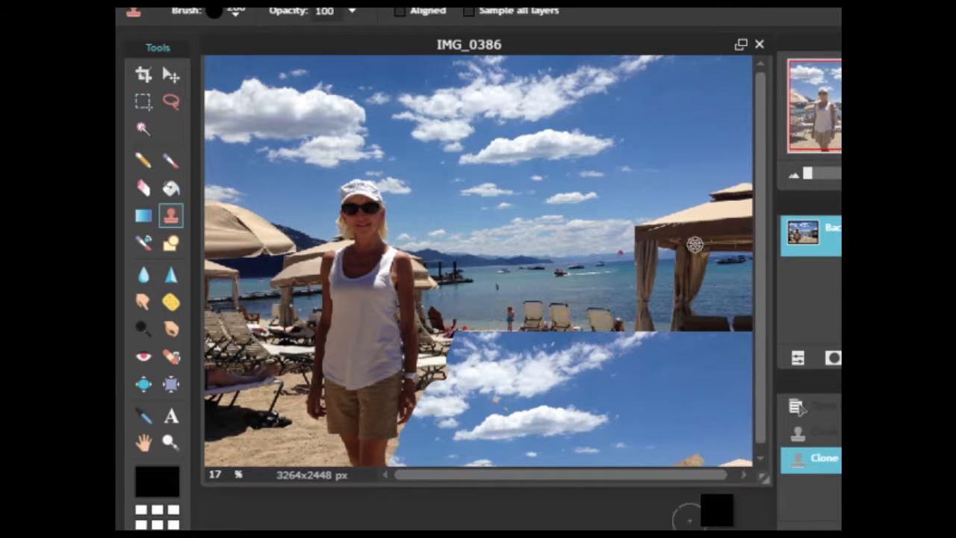
Clone more sky over the beach chairs, the lake and part of the cabana, resampling the source from the upper clouds.
mouse_move(465, 376)
left_mouse_down()
mouse_move(461, 391)
mouse_move(454, 356)
left_mouse_up()
left_click_drag(460, 303, 464, 282)
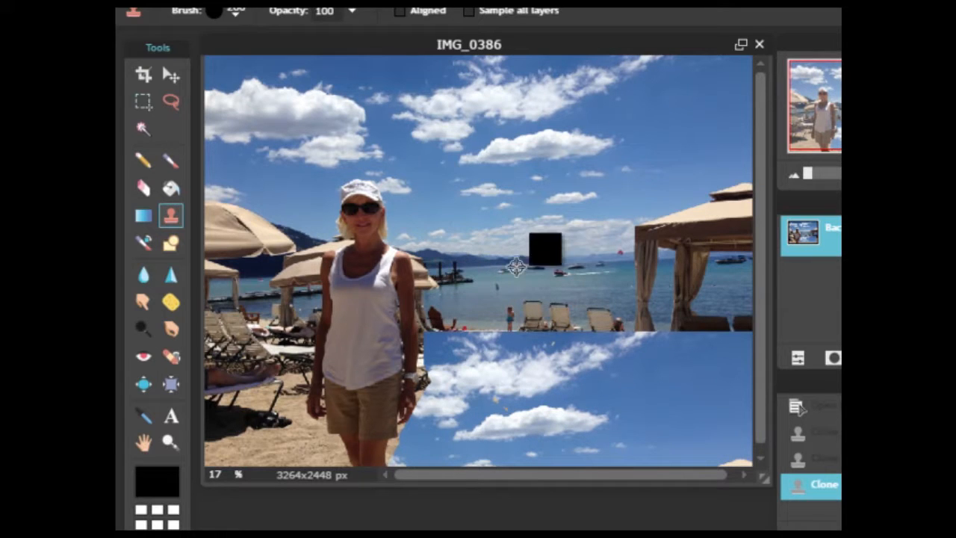
mouse_move(495, 298)
left_mouse_down()
mouse_move(535, 290)
mouse_move(522, 320)
mouse_move(452, 323)
mouse_move(421, 242)
mouse_move(448, 300)
mouse_move(492, 338)
mouse_move(521, 324)
mouse_move(705, 324)
mouse_move(702, 335)
mouse_move(586, 342)
left_mouse_up()
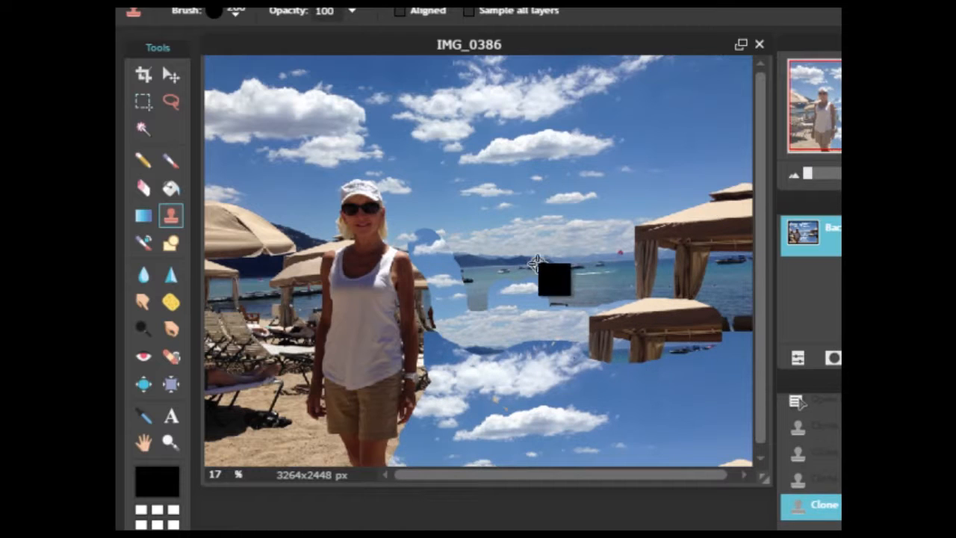
left_click(538, 203, "ctrl")
mouse_move(650, 327)
left_mouse_down()
mouse_move(622, 336)
mouse_move(597, 313)
mouse_move(685, 343)
mouse_move(647, 309)
mouse_move(468, 255)
mouse_move(483, 291)
mouse_move(541, 285)
mouse_move(571, 331)
mouse_move(469, 301)
mouse_move(427, 358)
left_mouse_up()
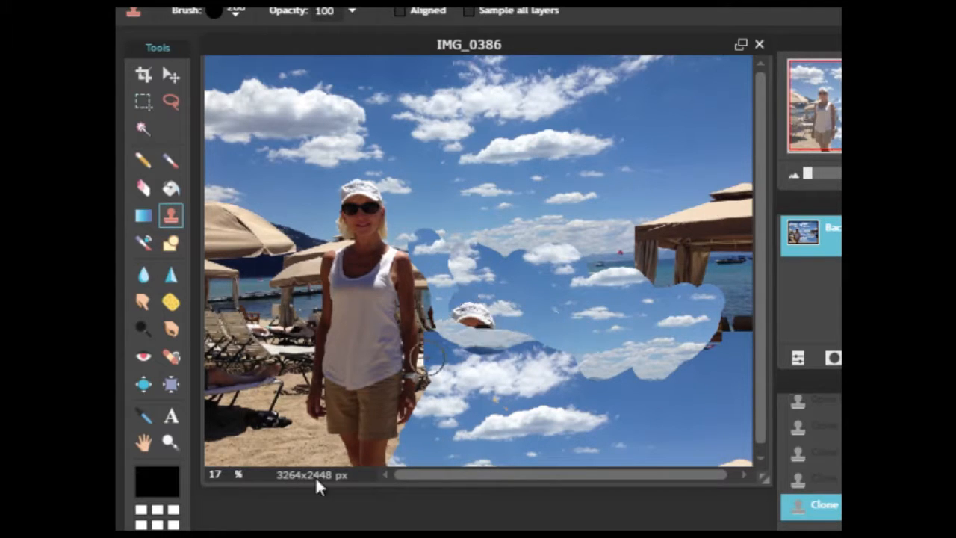
Saturate part of the cloned sky with the Sponge tool and smear the area around the duplicated cap with the Smudge tool.
left_click(170, 301)
mouse_move(535, 328)
left_mouse_down()
mouse_move(493, 365)
mouse_move(511, 381)
left_mouse_up()
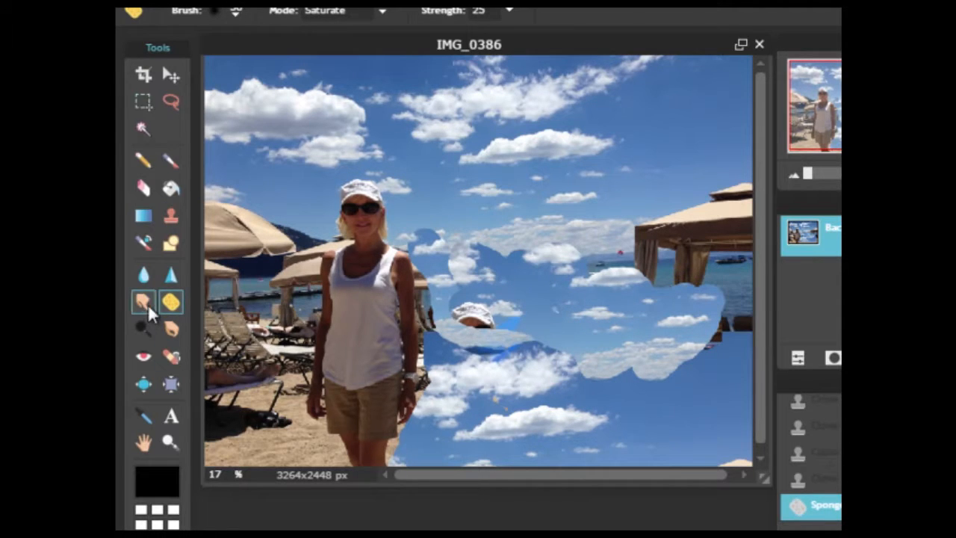
left_click(143, 302)
mouse_move(478, 324)
left_mouse_down()
mouse_move(508, 356)
mouse_move(534, 340)
mouse_move(565, 339)
mouse_move(535, 376)
mouse_move(571, 362)
left_mouse_up()
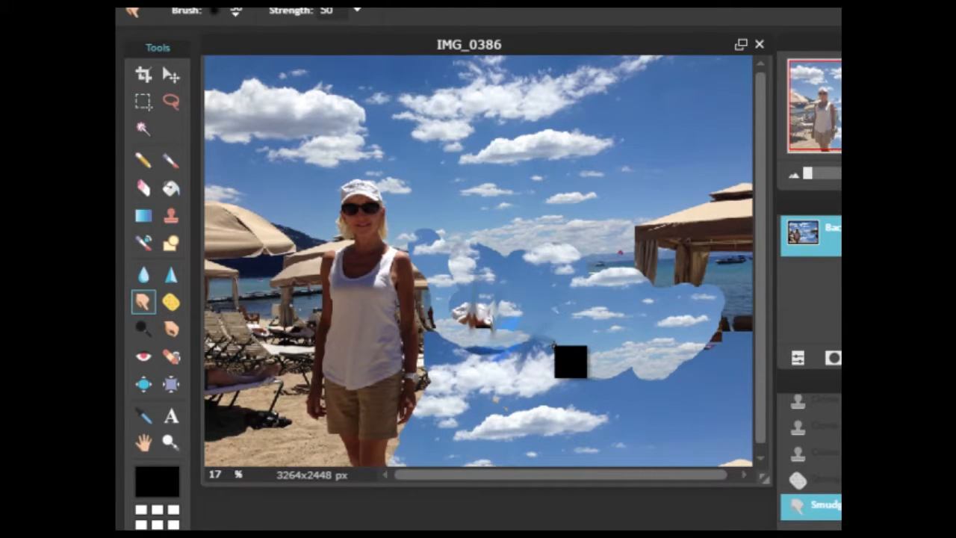
Draw a filled black rectangle over the cloned sky, and undo both the rectangle and the smudge.
left_click(178, 239)
mouse_move(533, 338)
left_mouse_down()
mouse_move(633, 391)
mouse_move(636, 425)
mouse_move(662, 414)
mouse_move(646, 407)
left_mouse_up()
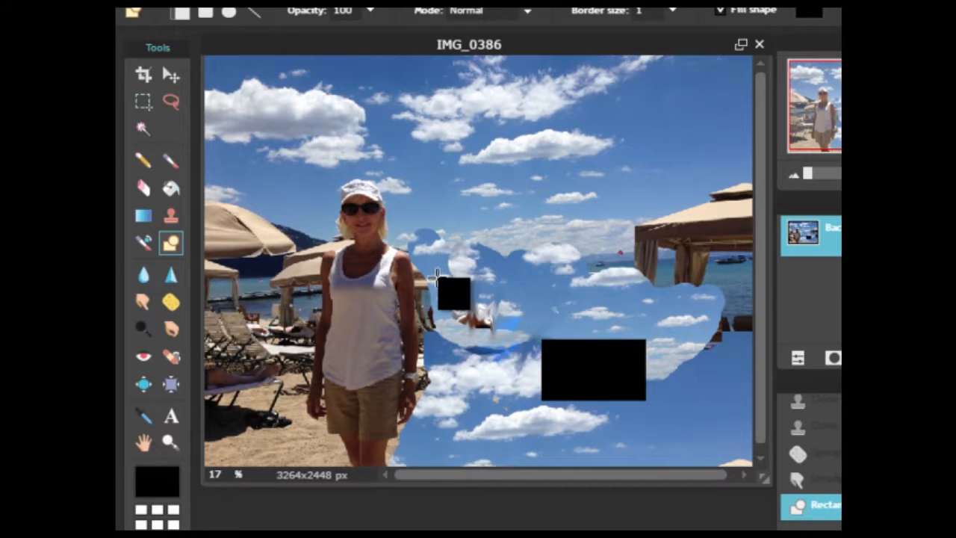
left_click(176, 2)
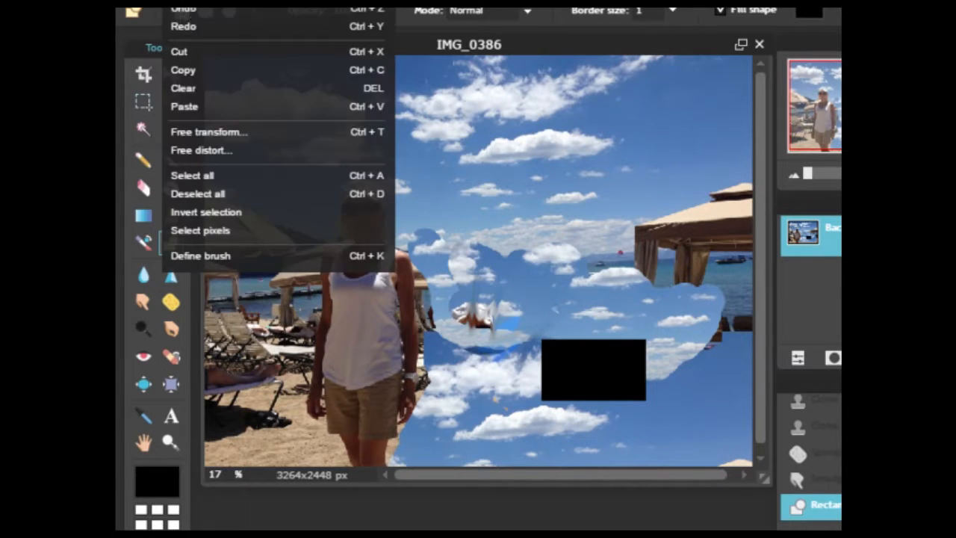
left_click(192, 13)
left_click(176, 3)
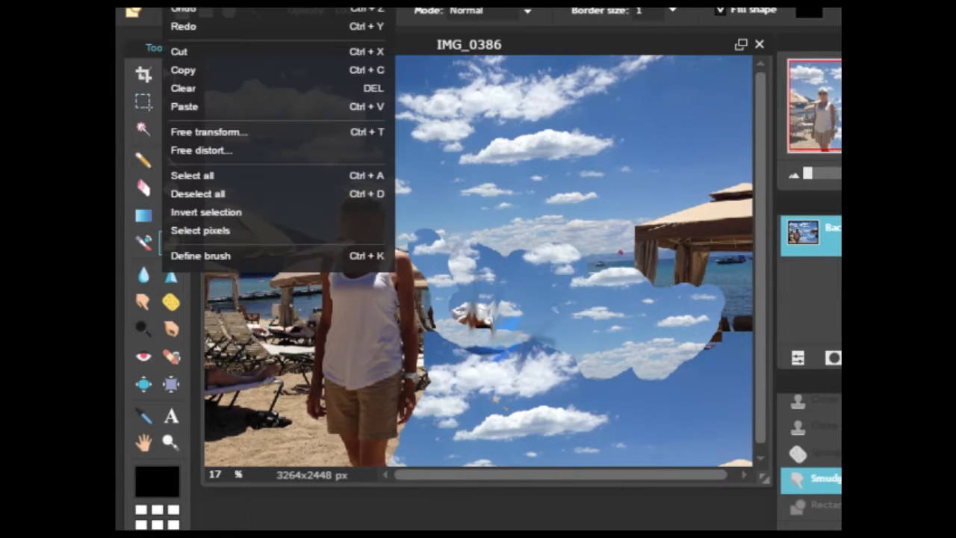
left_click(196, 9)
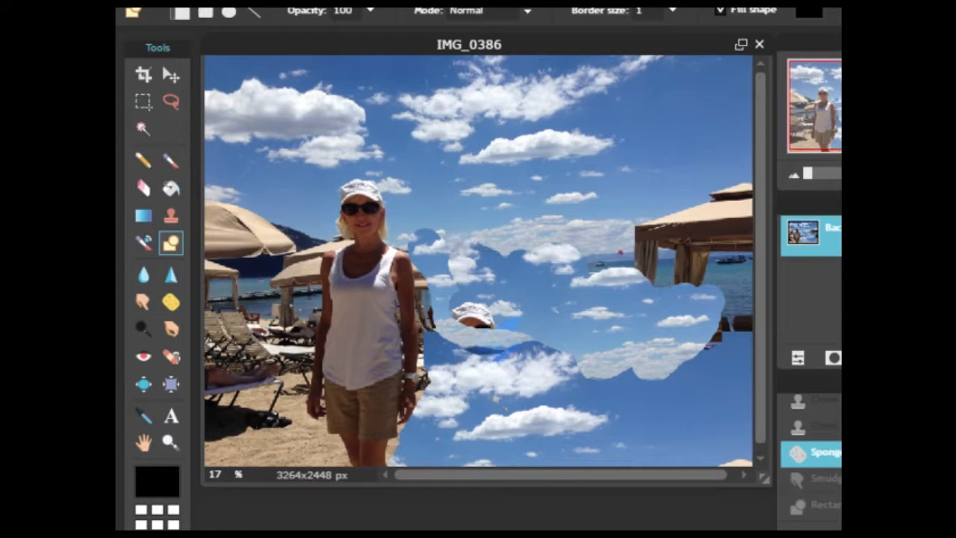
Open a fresh copy of IMG_0386.JPG from the computer and close the edited copy, discarding its changes.
left_click(149, 3)
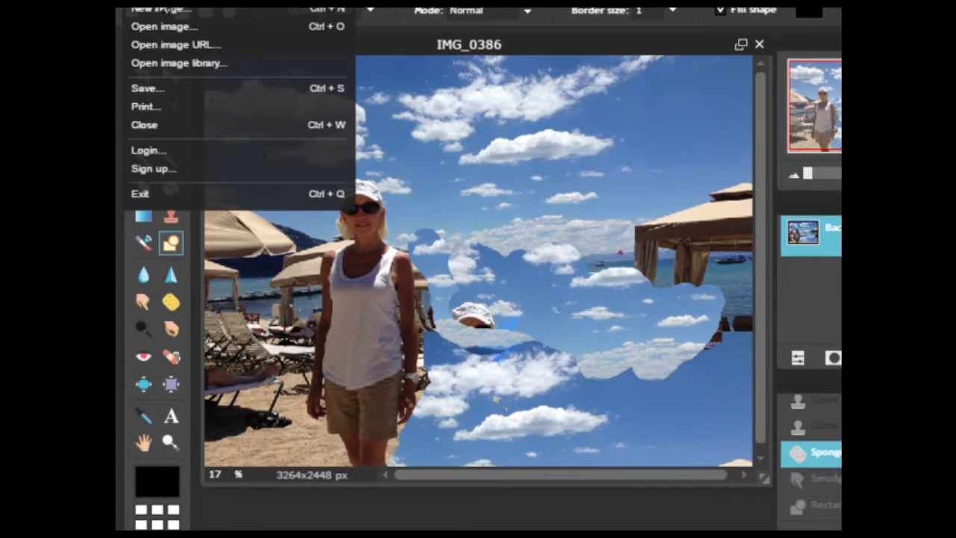
left_click(165, 26)
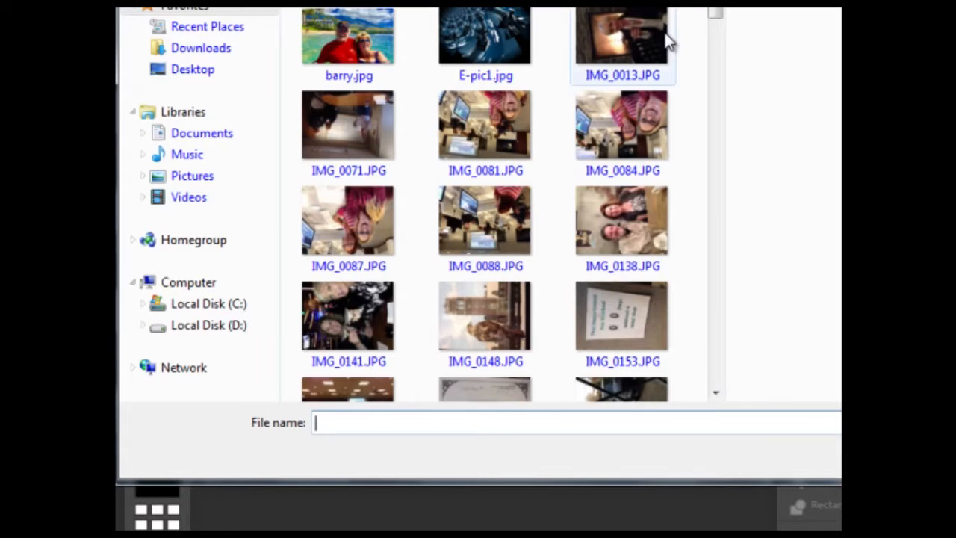
left_click_drag(716, 15, 714, 44)
left_click(605, 226)
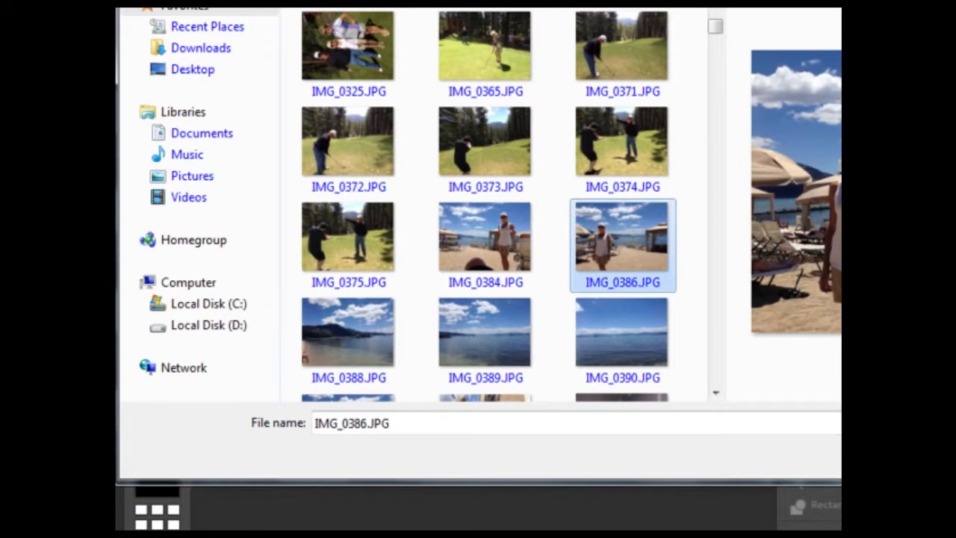
key("Return")
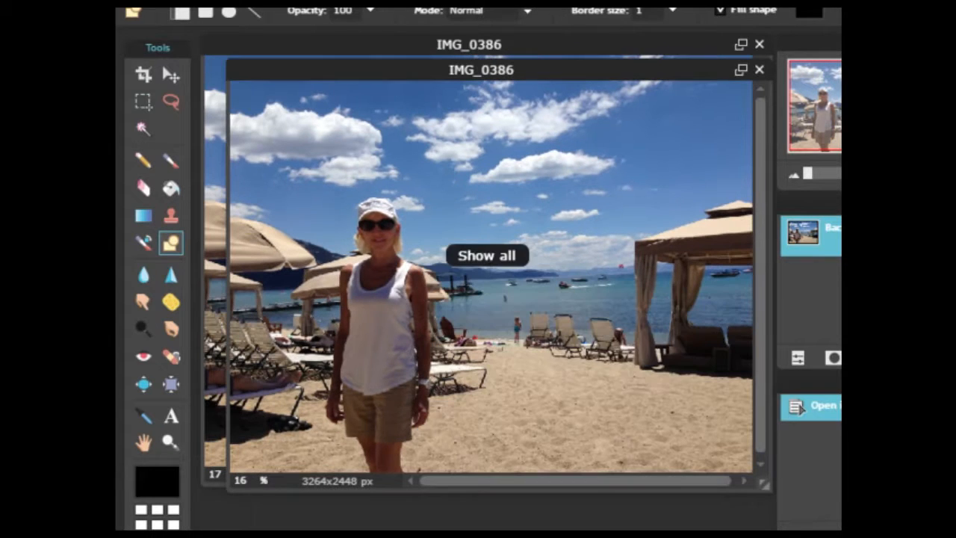
left_click(760, 43)
left_click(578, 367)
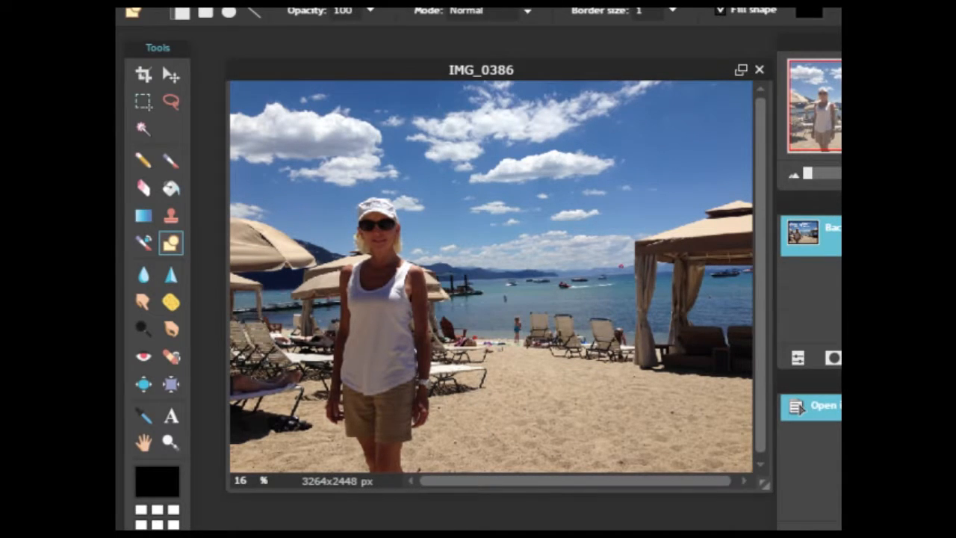
Apply the Old photo adjustment to the beach photo and undo it.
left_click(337, 3)
mouse_move(275, 2)
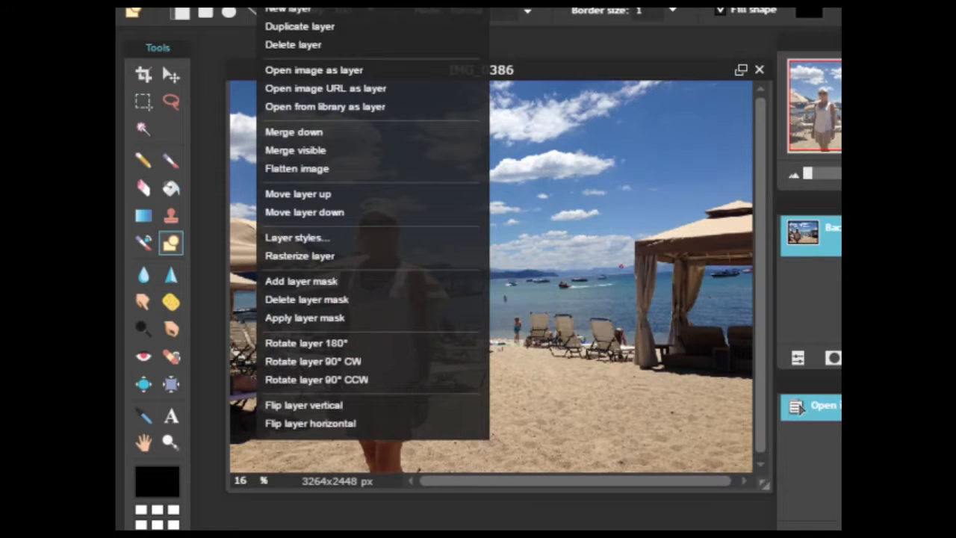
mouse_move(336, 2)
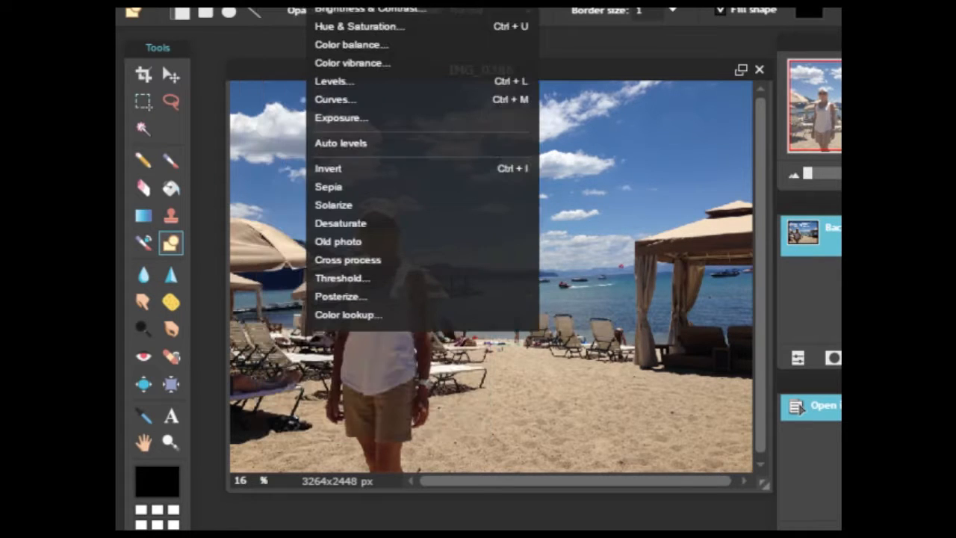
left_click(360, 240)
left_click(183, 3)
left_click(188, 8)
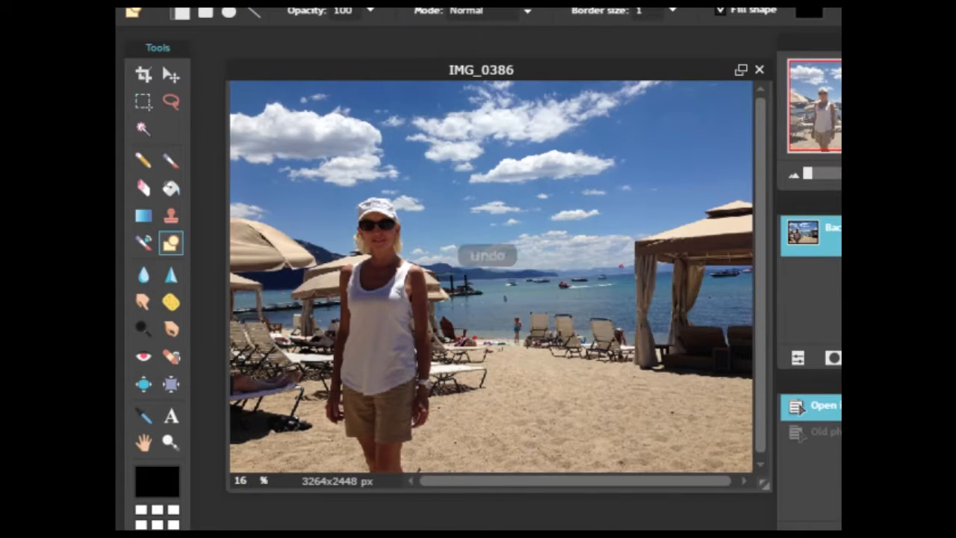
Apply the Kaleidoscope filter to the beach photo with size 68, horizontal 26 and vertical 14.
left_click(397, 2)
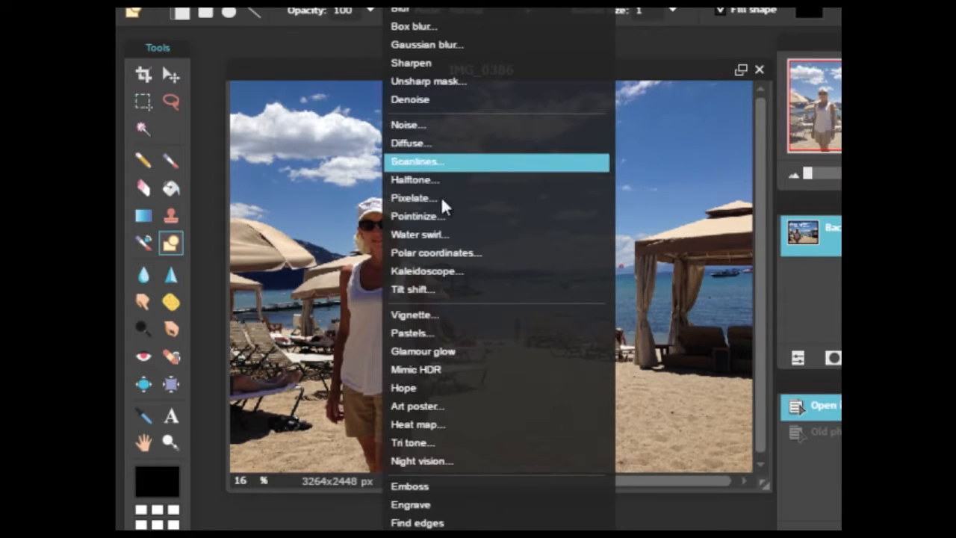
left_click(463, 279)
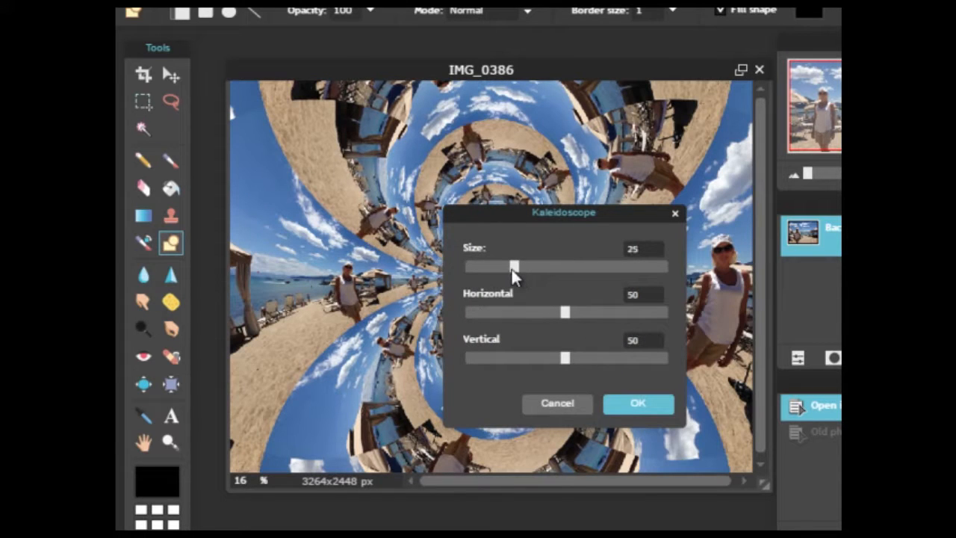
left_click_drag(568, 310, 525, 312)
left_click_drag(565, 358, 493, 357)
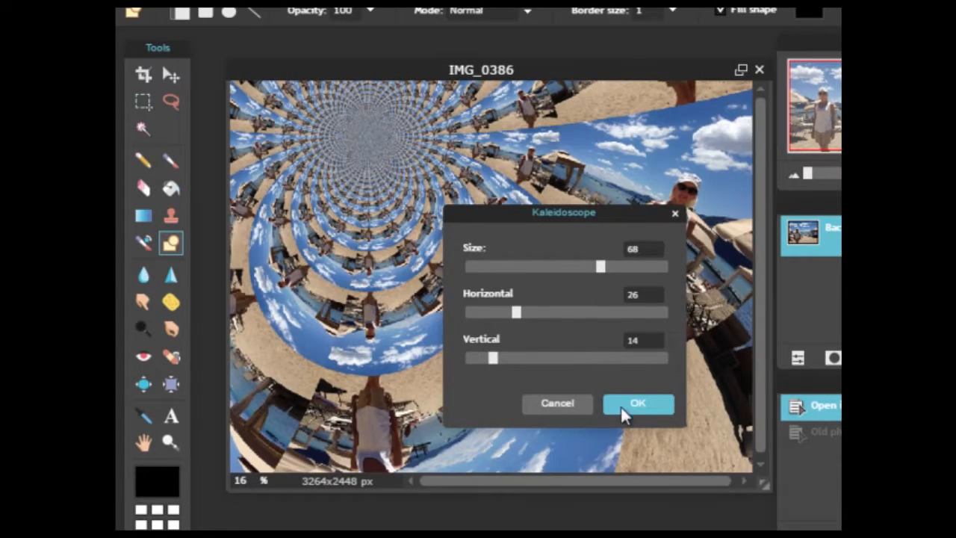
left_click(634, 407)
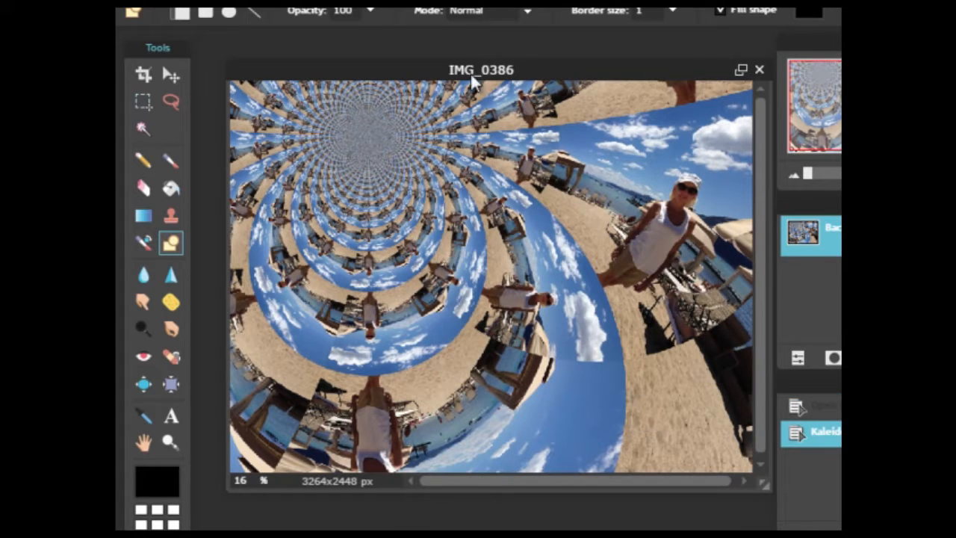
Apply the Art poster filter to the kaleidoscope image with amount 129 and color 281.
left_click(398, 7)
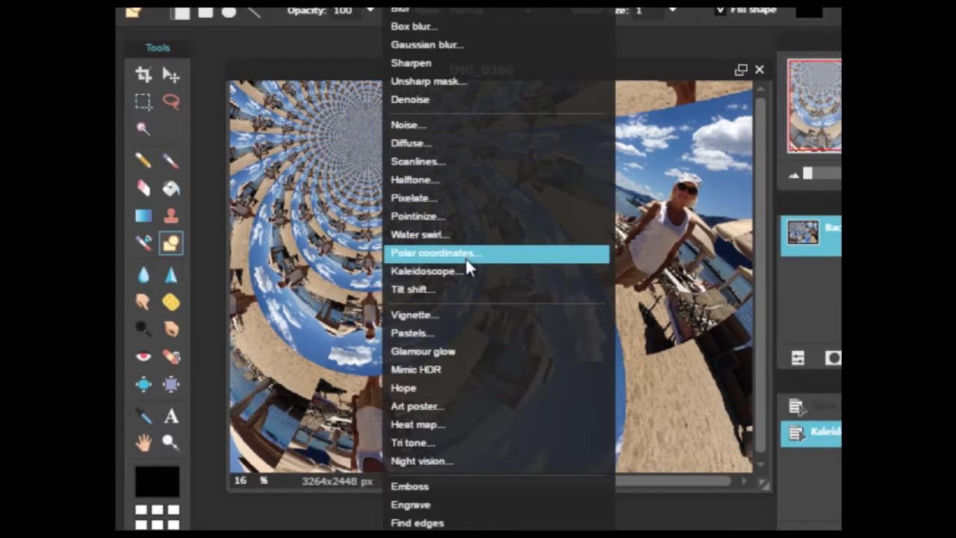
left_click(453, 407)
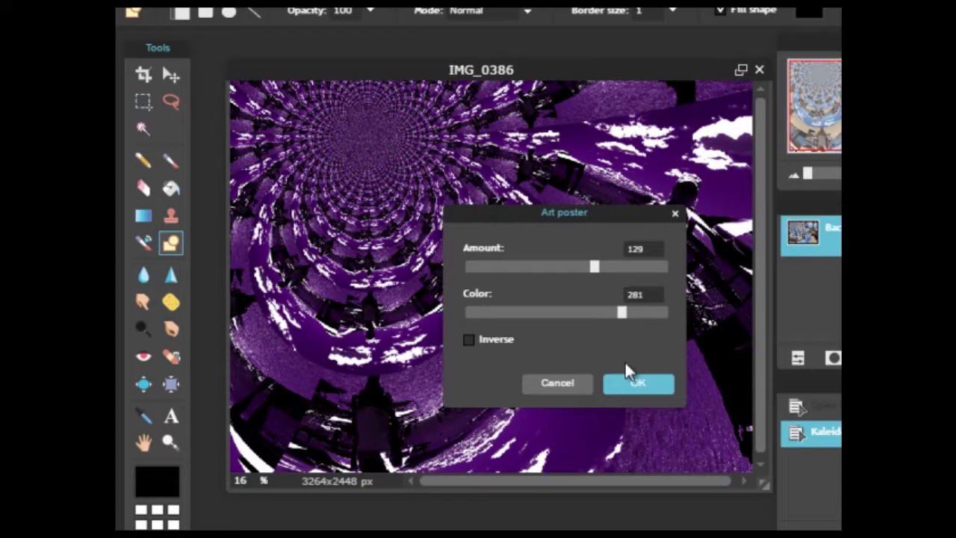
left_click(632, 387)
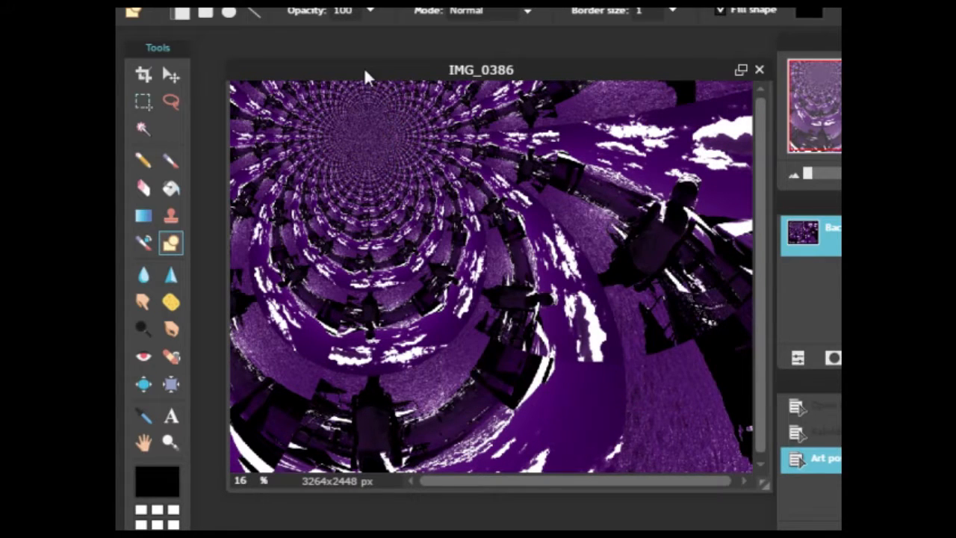
Apply the Diffuse filter to the purple poster image with an amount of 12.
left_click(399, 2)
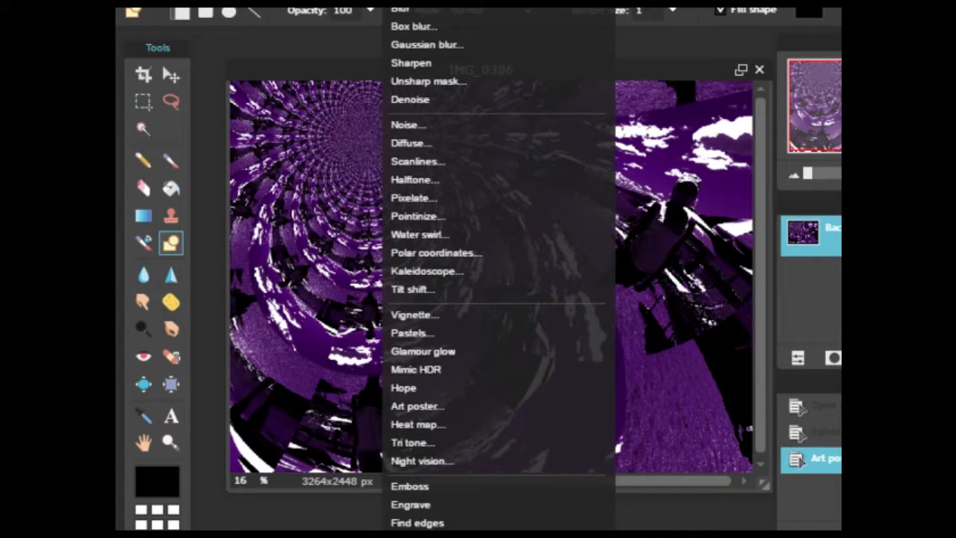
left_click(439, 139)
left_click_drag(499, 266, 576, 268)
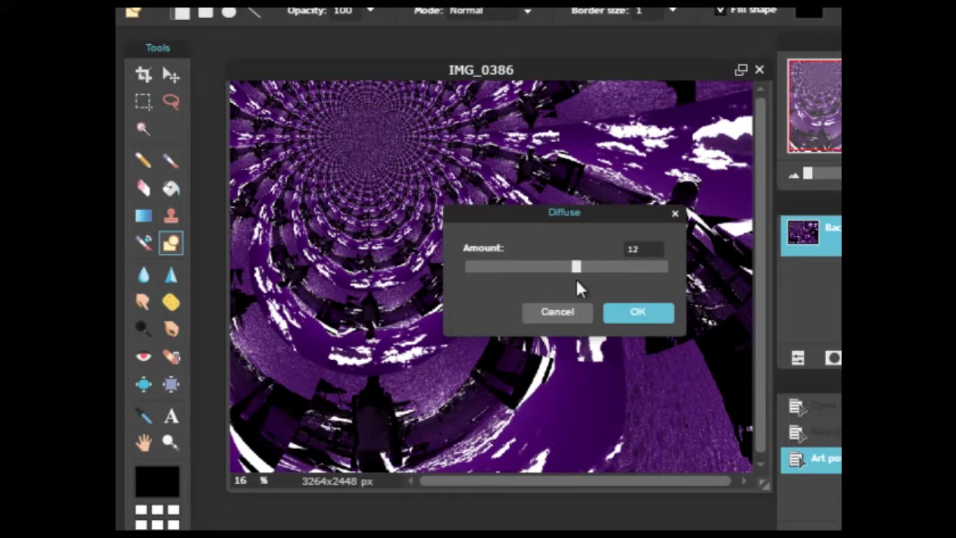
left_click(637, 313)
Apply the Hope filter to the diffused image and undo it.
left_click(416, 3)
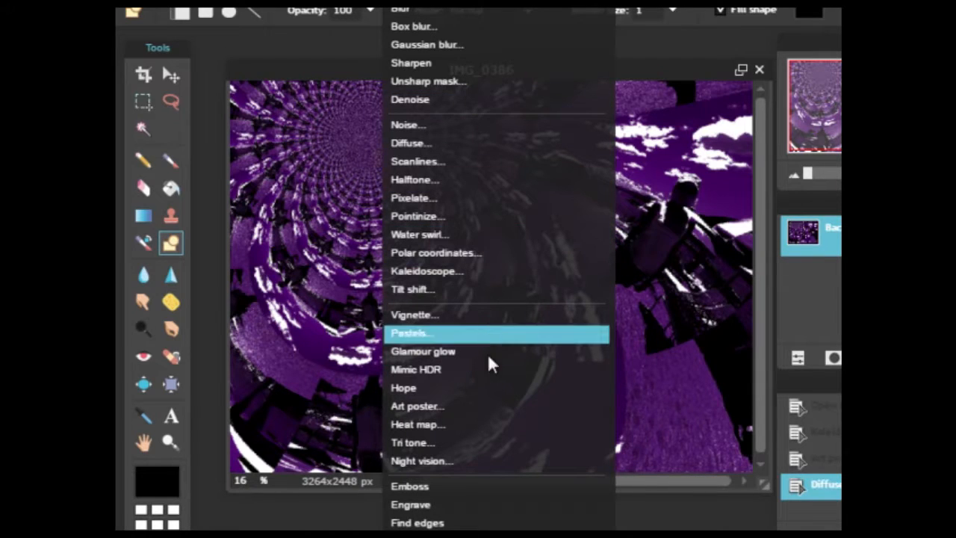
left_click(491, 392)
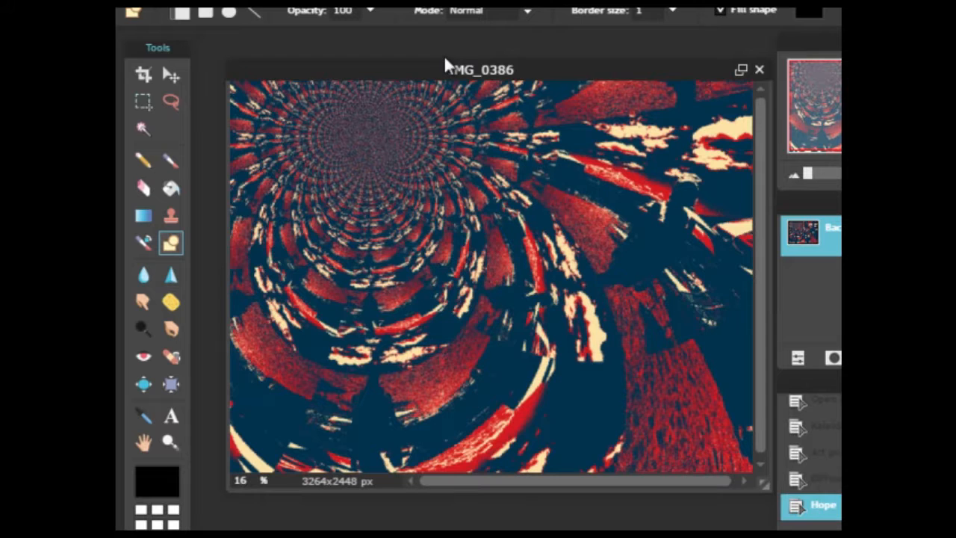
left_click(188, 4)
left_click(193, 9)
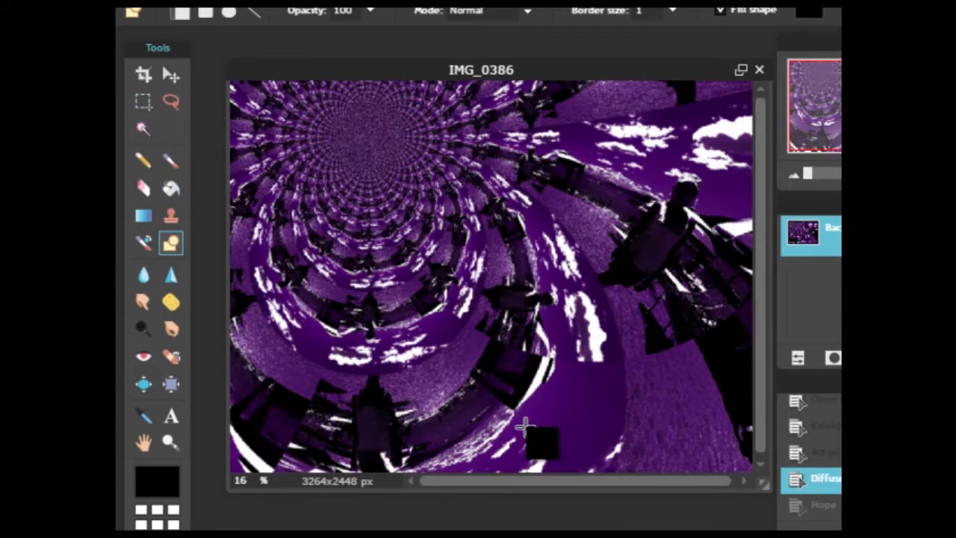
Start saving the image, try the Pixlr library as the destination and cancel its login.
left_click(137, 3)
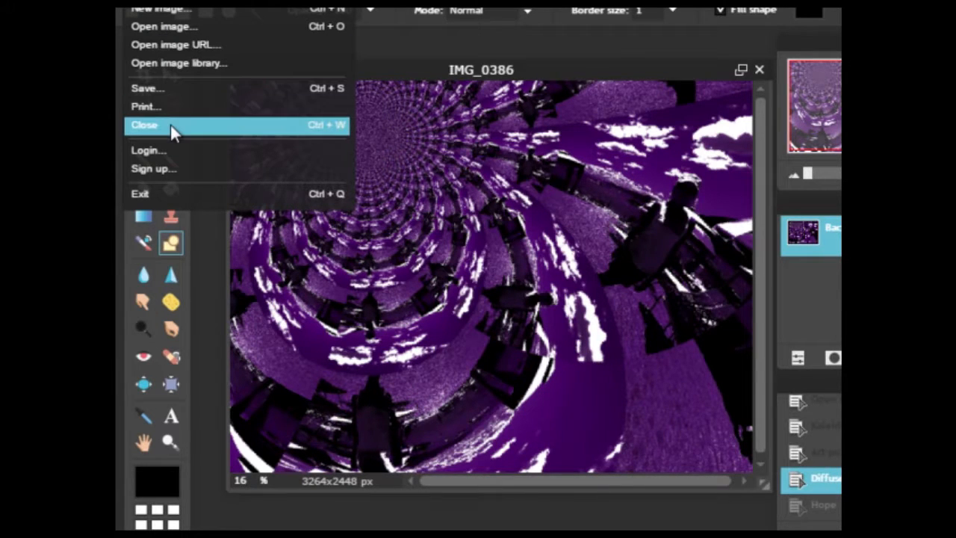
left_click(173, 92)
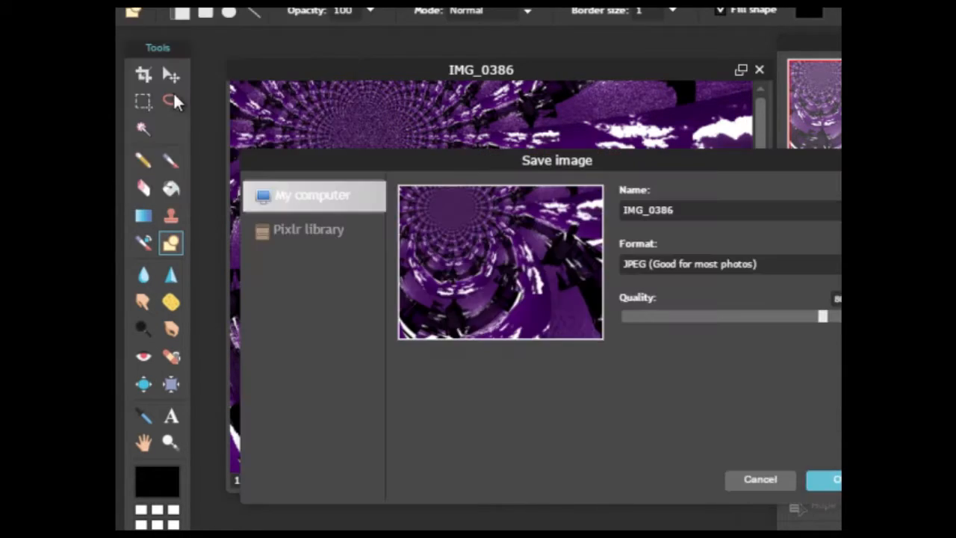
left_click(303, 221)
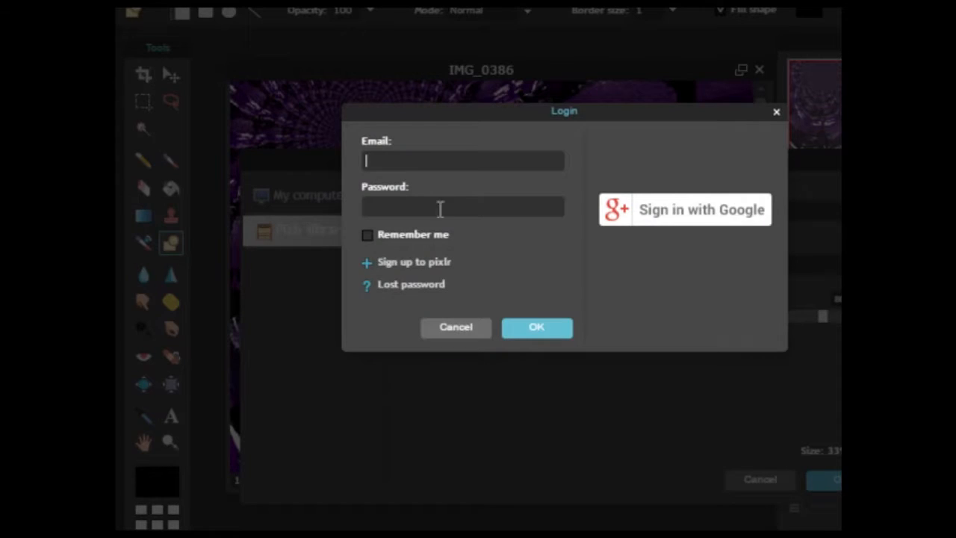
left_click(456, 328)
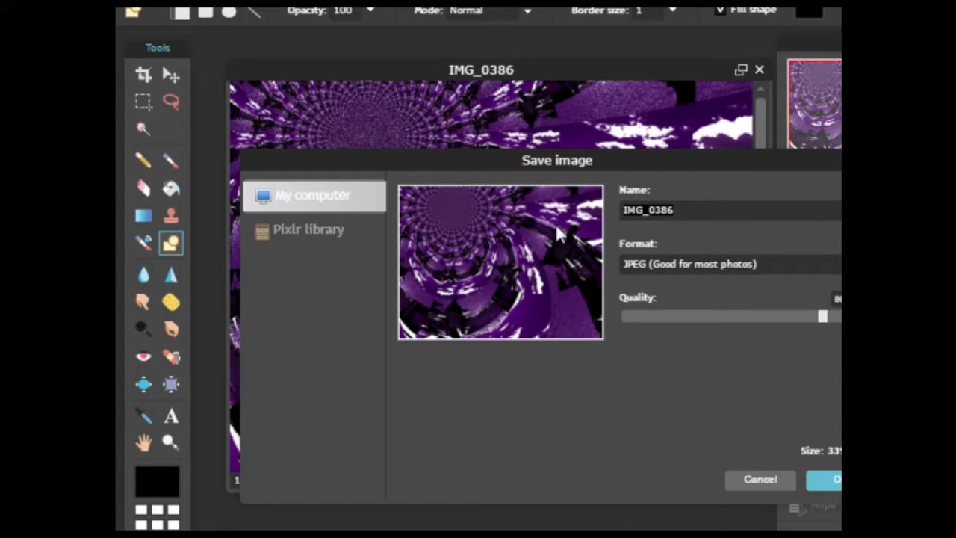
Name the image e-pic1-2017 and try to save it as a JPEG on the Desktop.
type("e-pic1-2017")
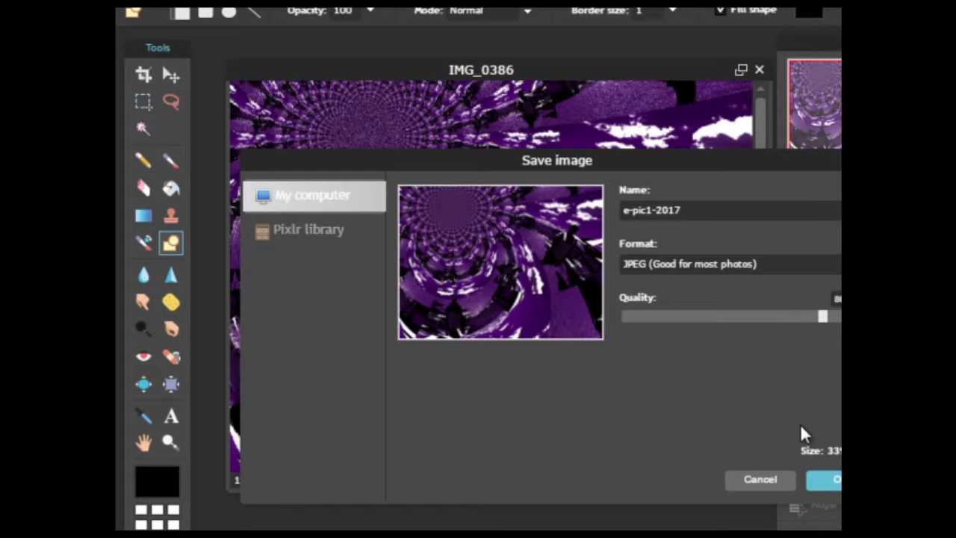
left_click(829, 477)
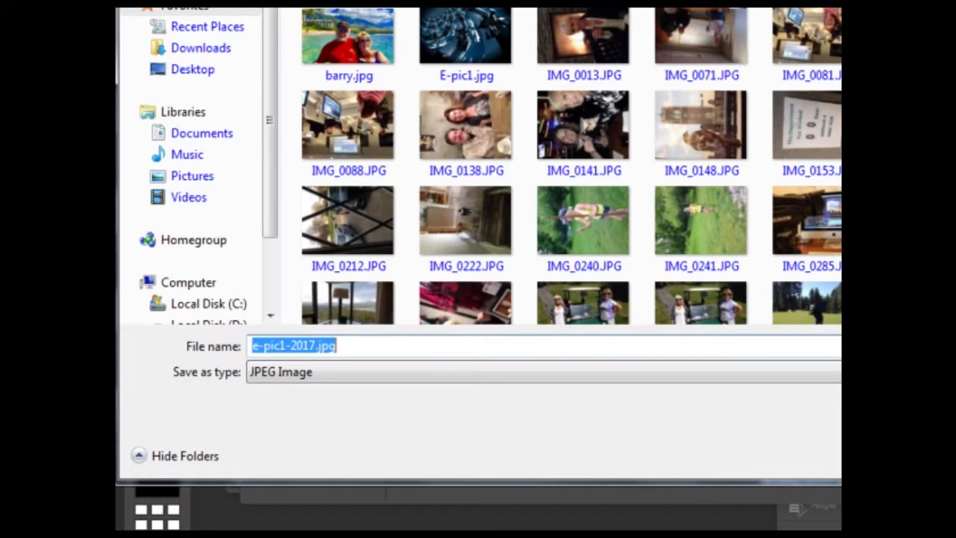
scroll(571, 166, "down", 20)
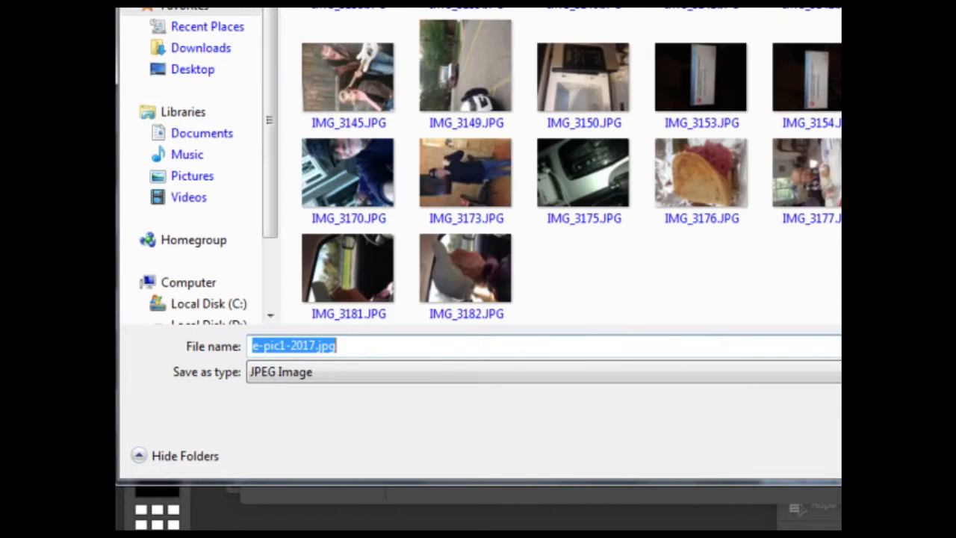
scroll(571, 166, "up", 20)
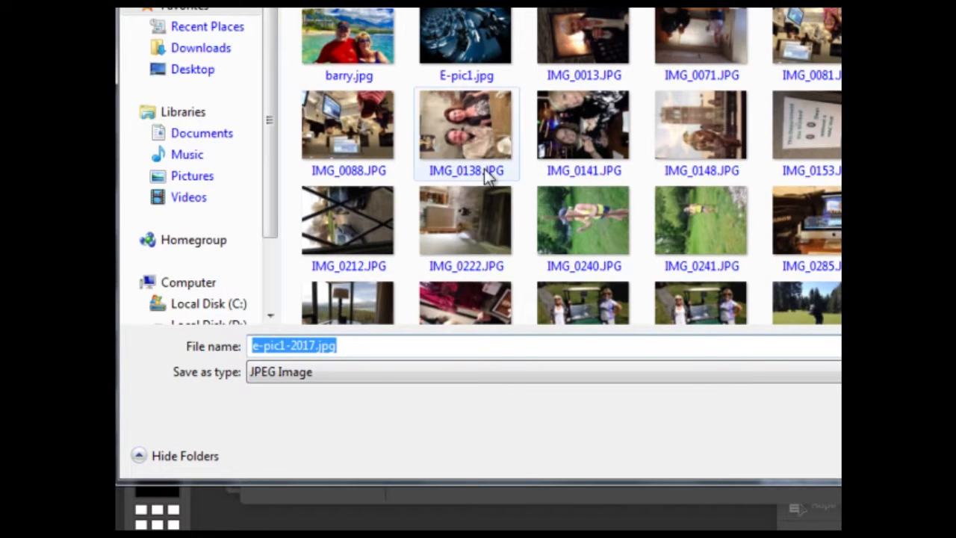
left_click(213, 70)
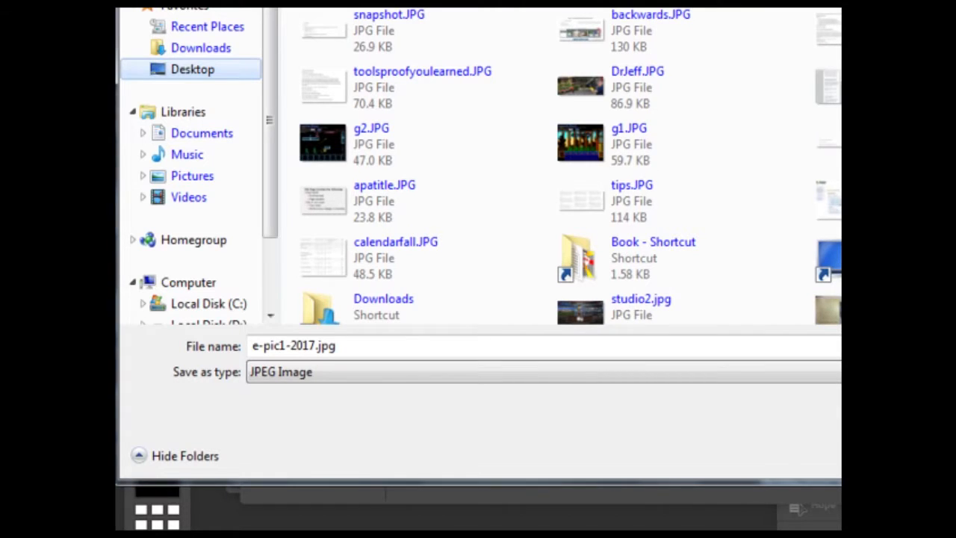
key("Return")
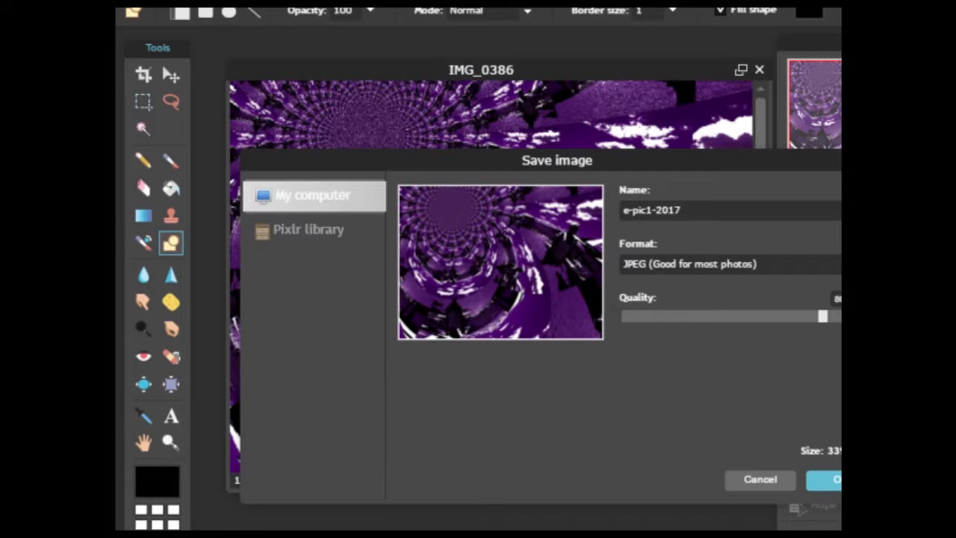
Save the image to the computer as e-pic1-2017.jpg in the proposed photo folder.
left_click(837, 480)
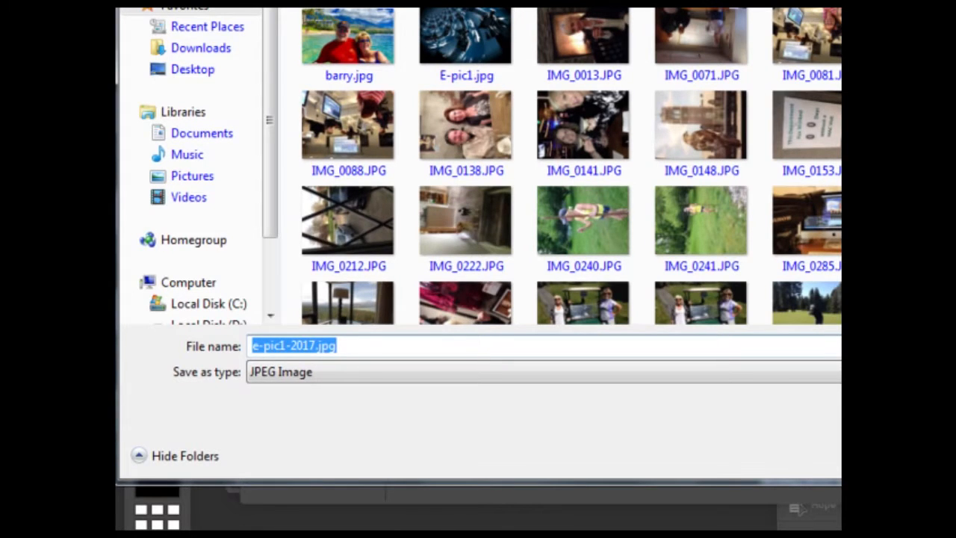
key("Return")
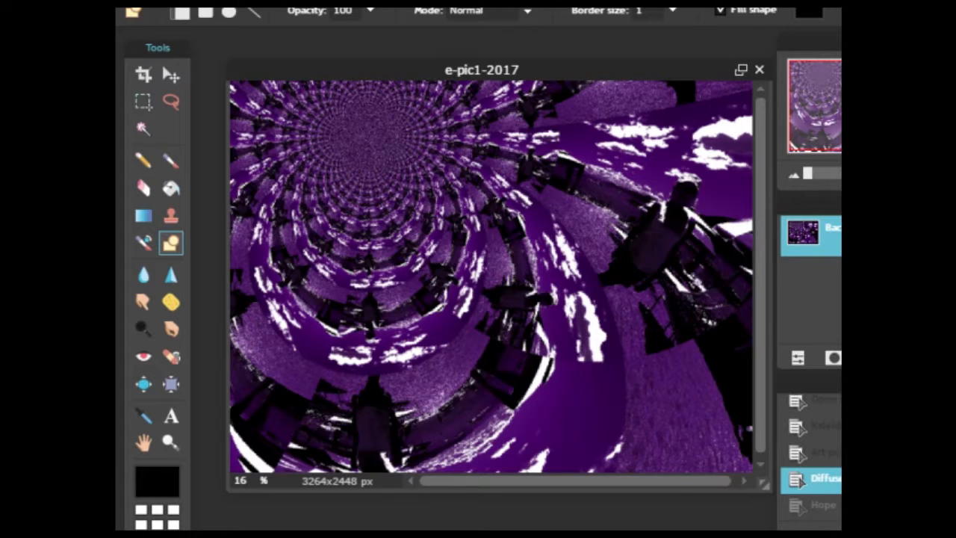
left_click(140, 2)
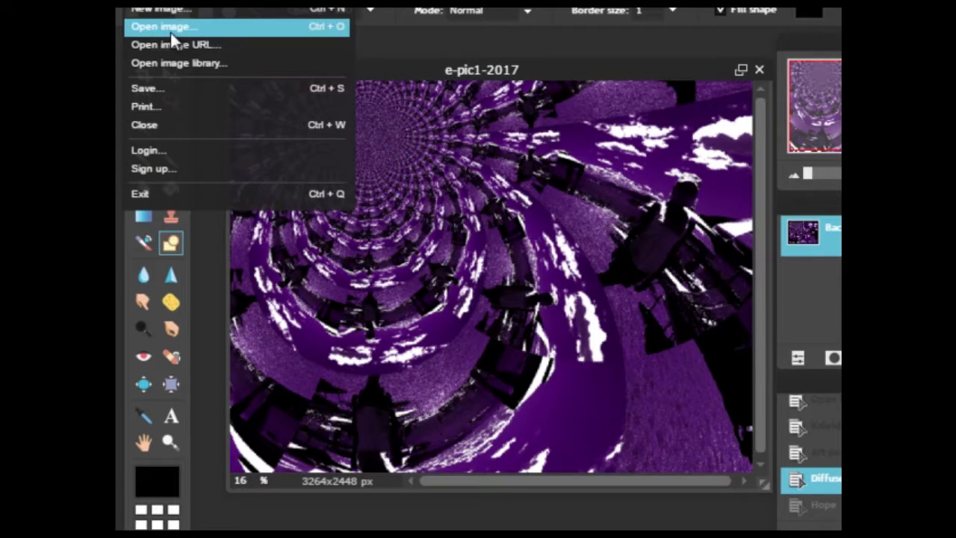
mouse_move(399, 3)
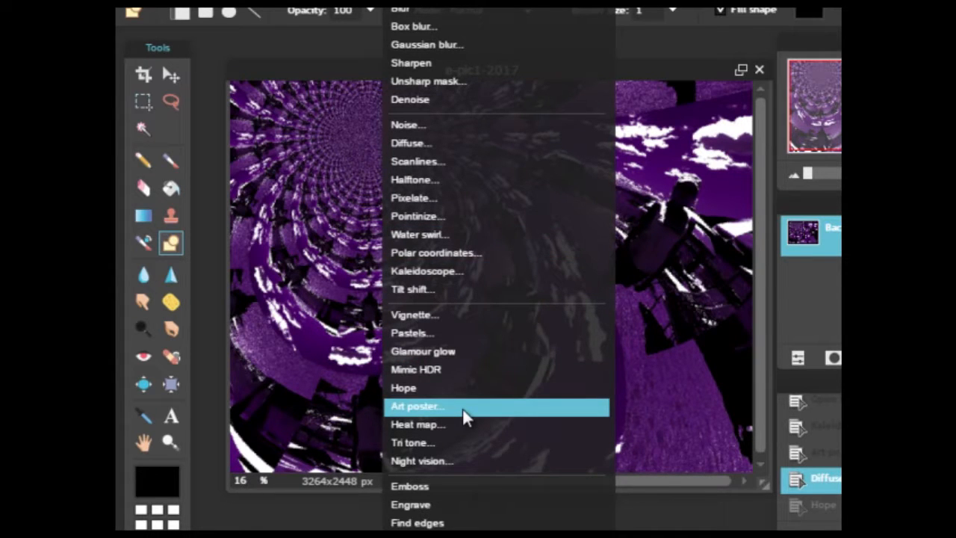
left_click(652, 70)
mouse_move(653, 71)
left_mouse_down()
mouse_move(635, 216)
mouse_move(649, 71)
left_mouse_up()
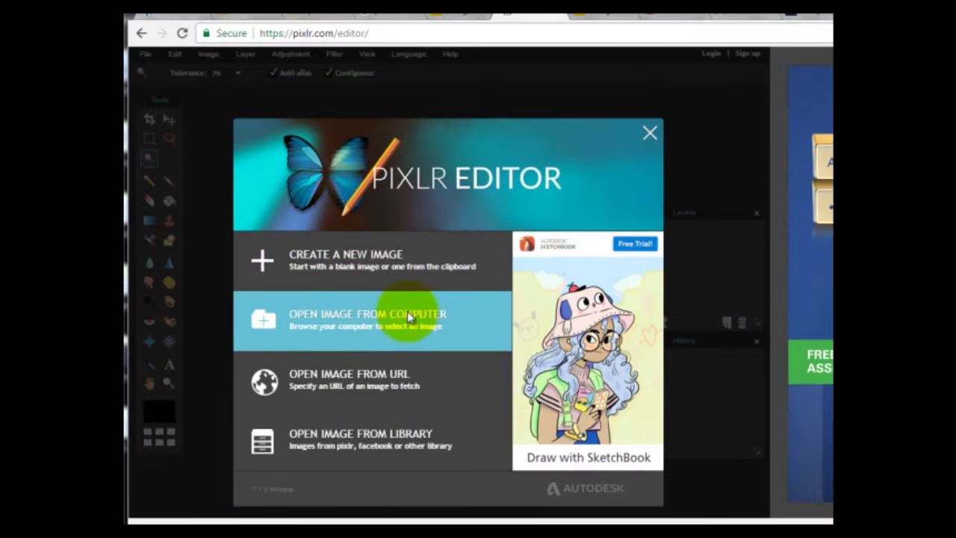
Open flower1.jpg from the Lake17 folder on the computer in a fresh editor session.
left_click(408, 321)
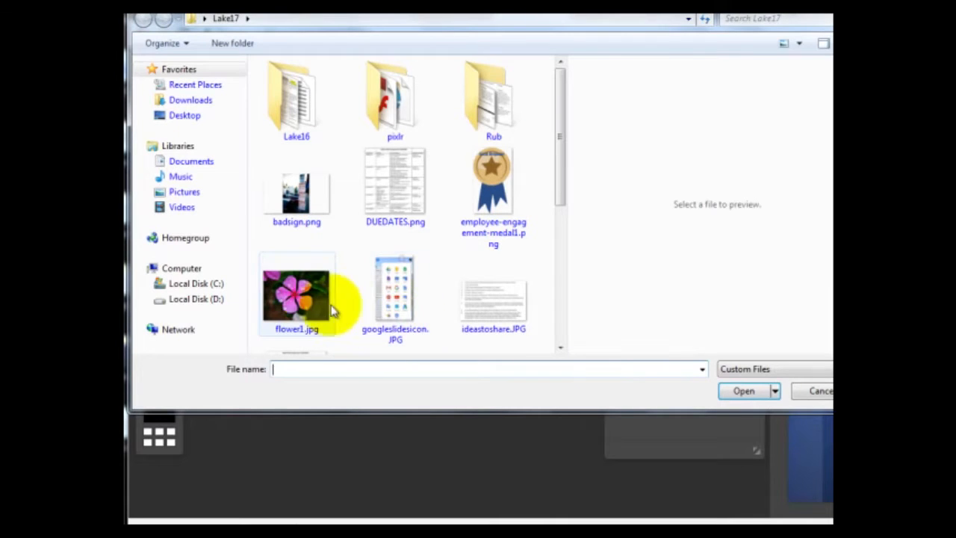
left_click(317, 310)
left_click(743, 391)
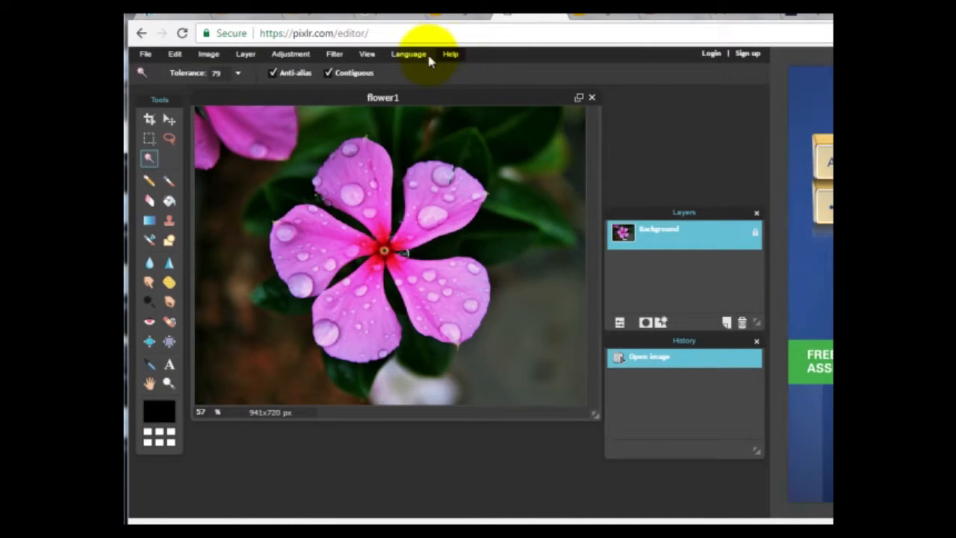
Show the Navigator, then enlarge the flower1 image window and magnify the flower.
left_click(367, 54)
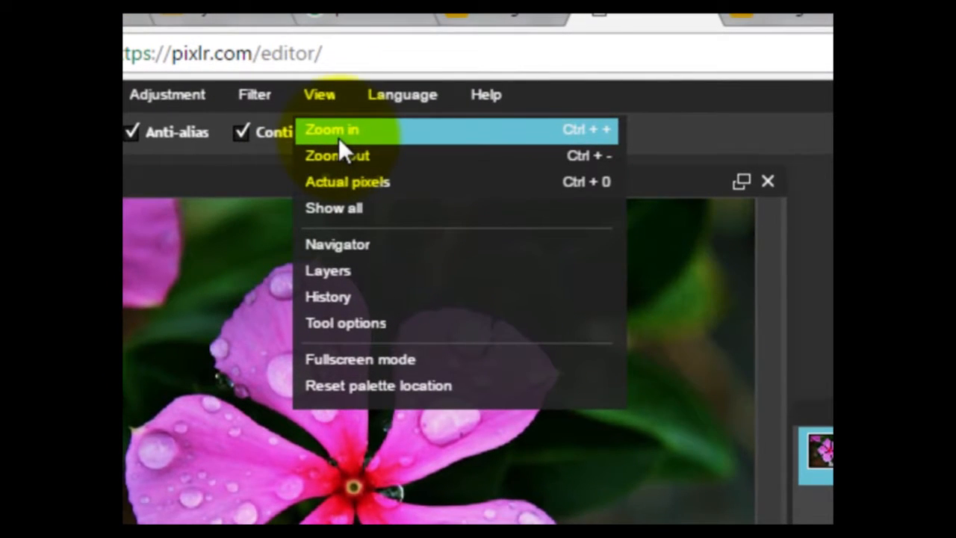
left_click(341, 243)
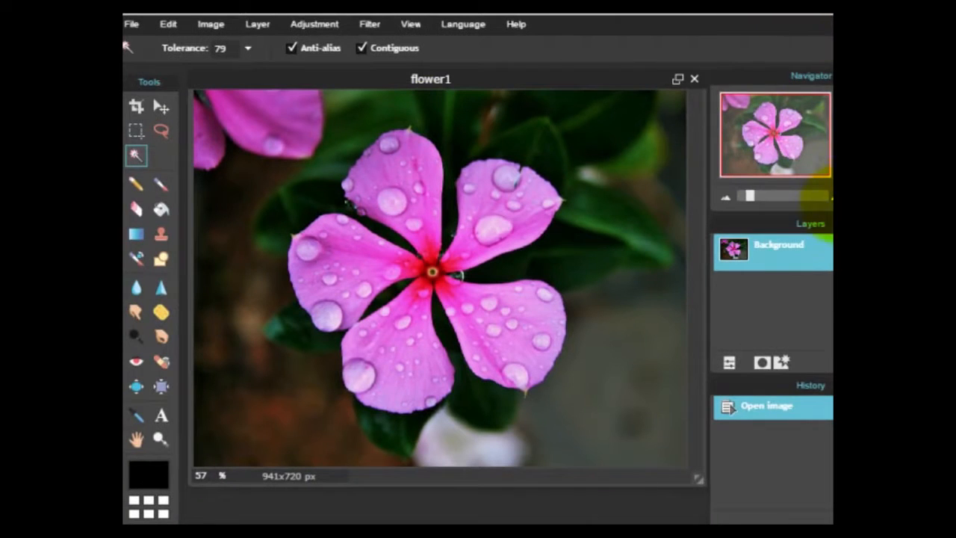
mouse_move(750, 198)
left_mouse_down()
mouse_move(780, 201)
mouse_move(733, 196)
mouse_move(749, 197)
left_mouse_up()
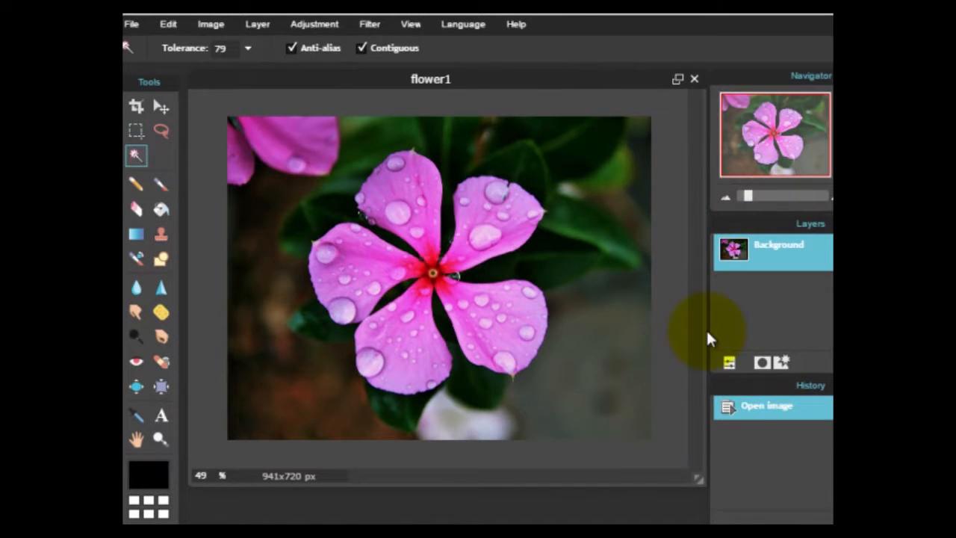
left_click_drag(697, 479, 715, 519)
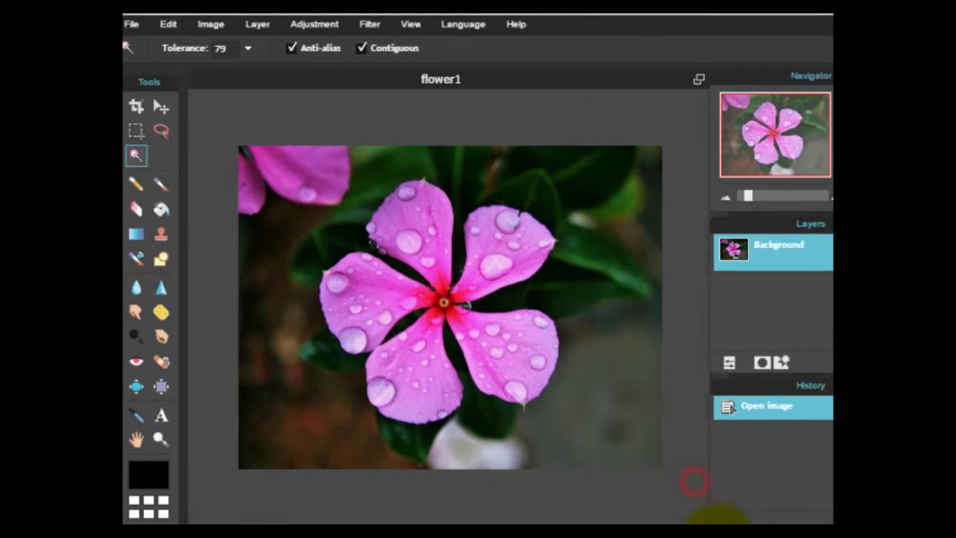
left_click_drag(751, 195, 759, 201)
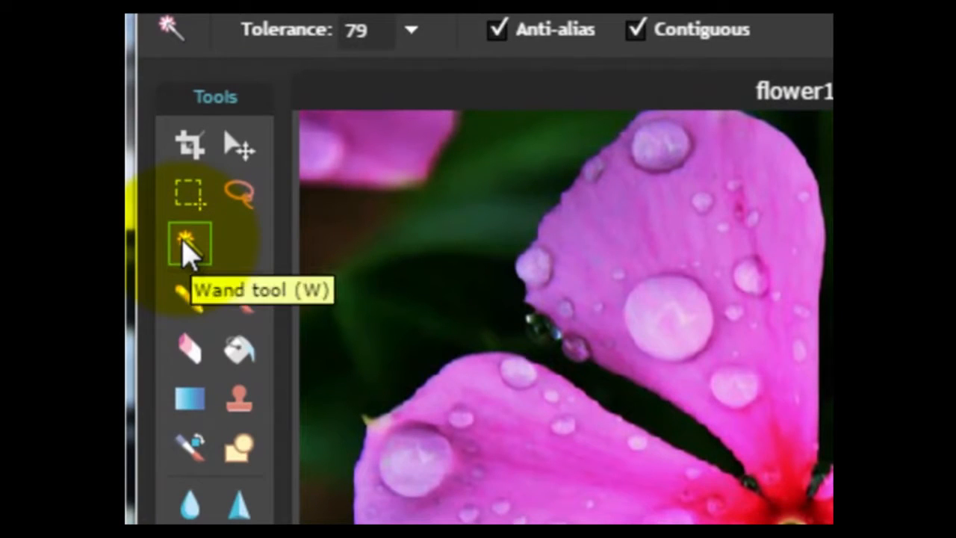
Select the flower's lower-right petal with the Wand tool at a tolerance of 79.
left_click(187, 249)
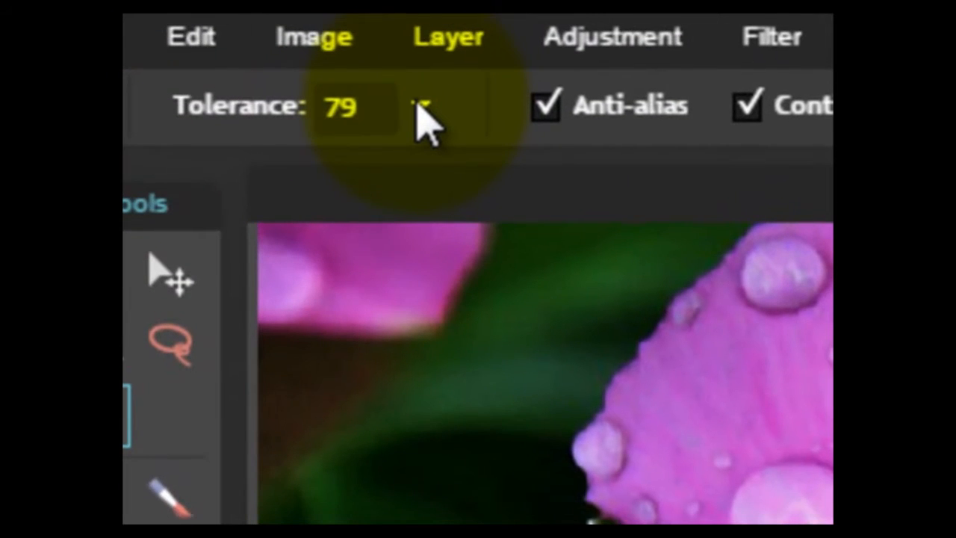
left_click(420, 106)
mouse_move(242, 174)
left_mouse_down()
mouse_move(258, 174)
mouse_move(249, 174)
left_mouse_up()
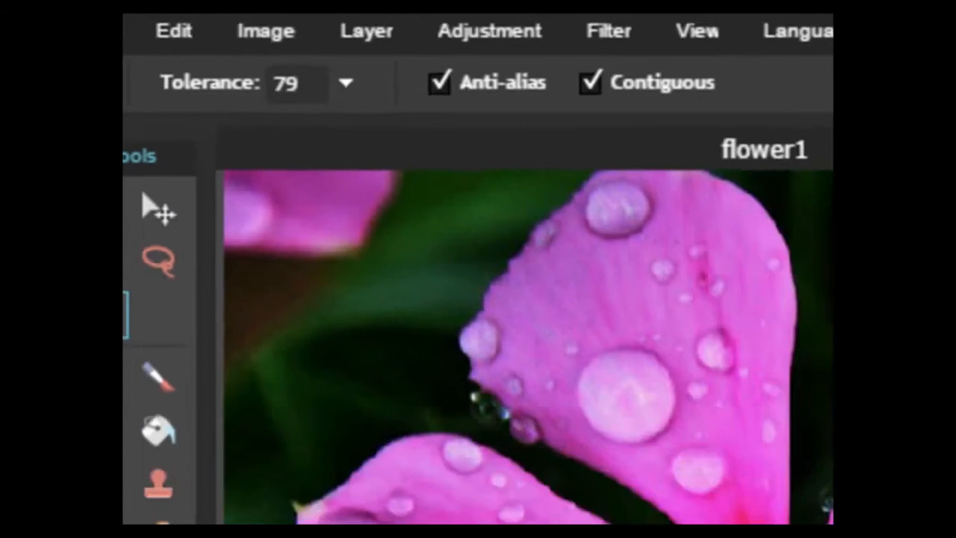
left_click(540, 395)
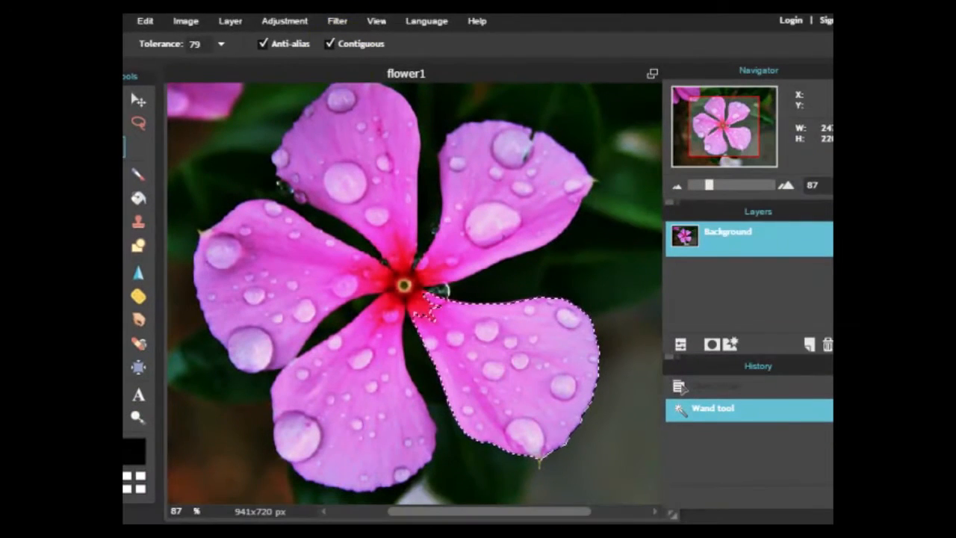
Recolour the selected lower-right petal orange by setting its hue to 77 with Hue & Saturation.
left_click(293, 23)
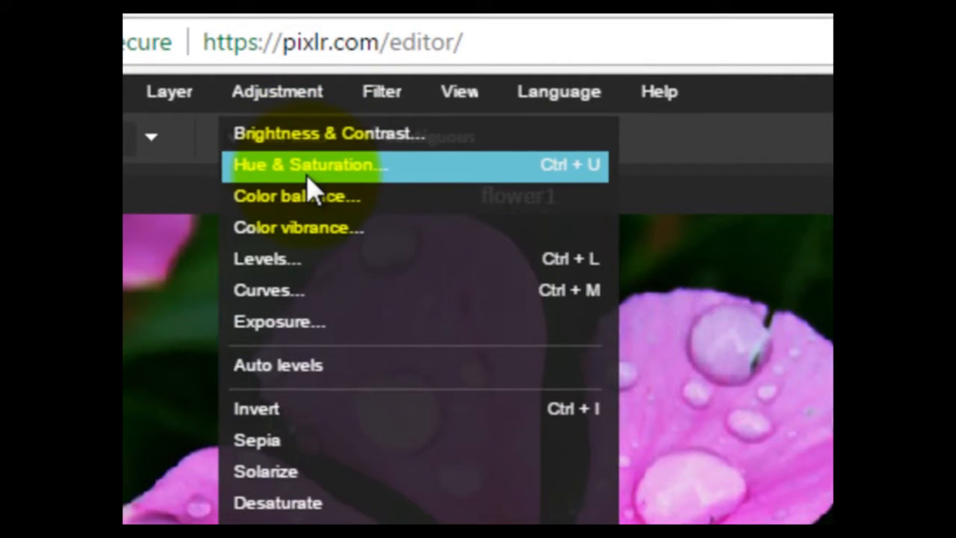
left_click(307, 179)
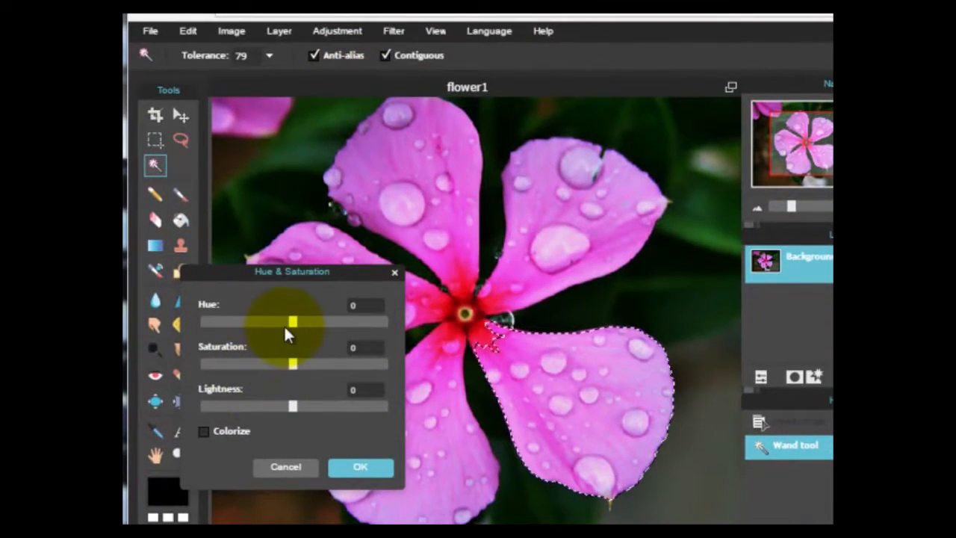
left_click_drag(292, 323, 332, 328)
left_click(357, 457)
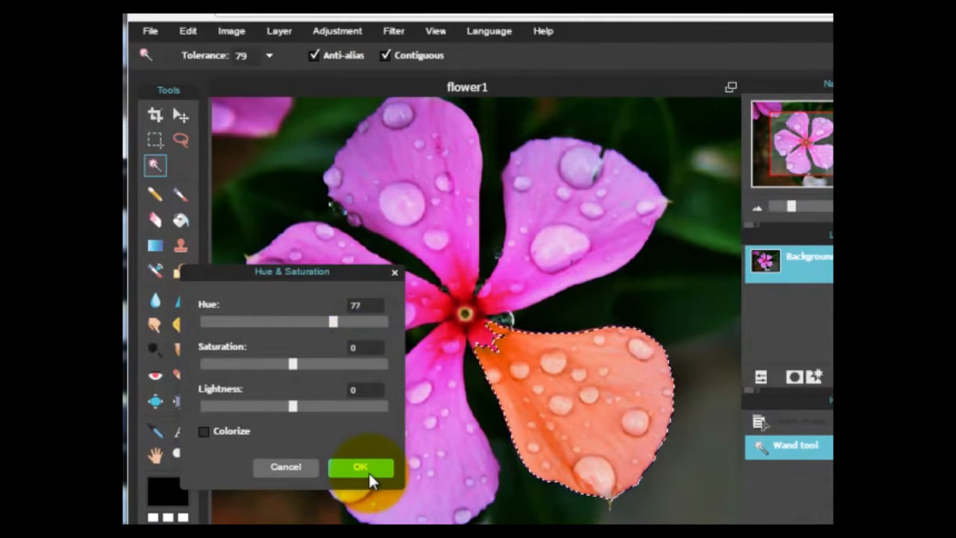
Select the two left-hand petals with the Wand tool and turn them blue with a Hue & Saturation hue of -77.
left_click(413, 433)
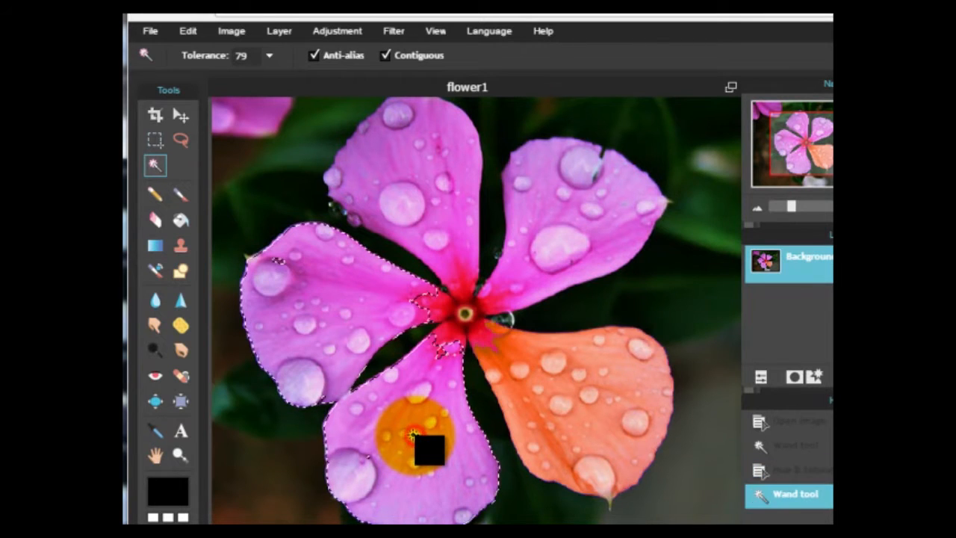
left_click(350, 31)
left_click(361, 70)
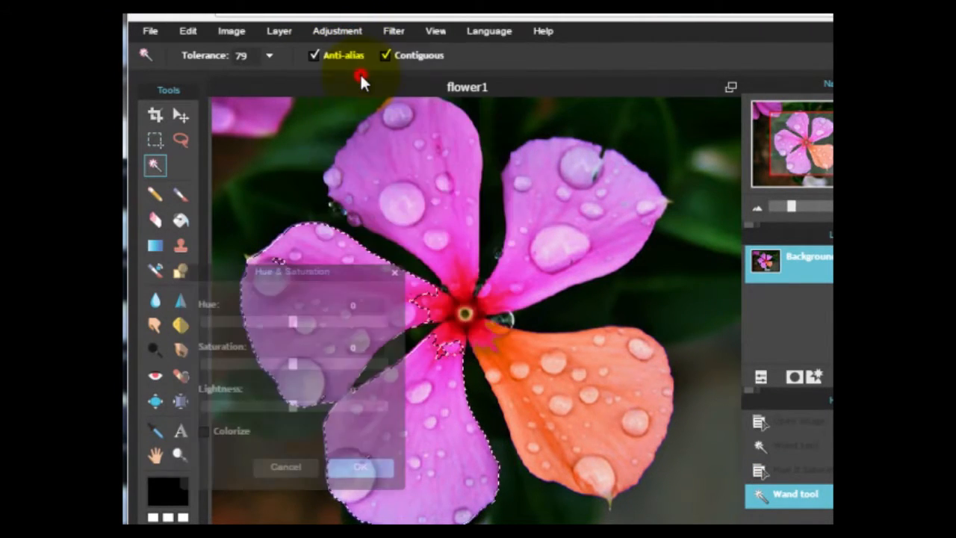
left_click_drag(287, 323, 251, 323)
left_click(363, 466)
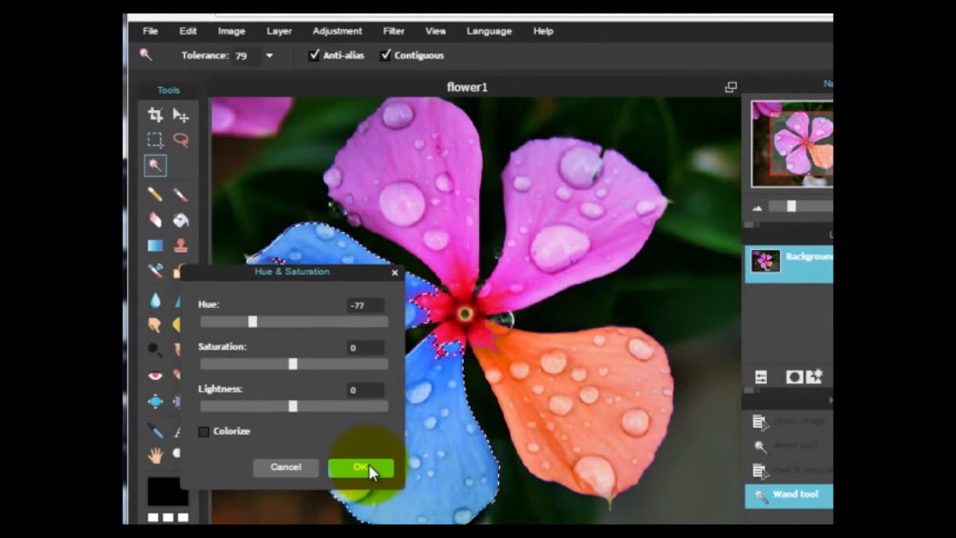
Select the top petal with the Wand tool and mute its colour with a Hue & Saturation saturation of -60.
left_click(430, 159)
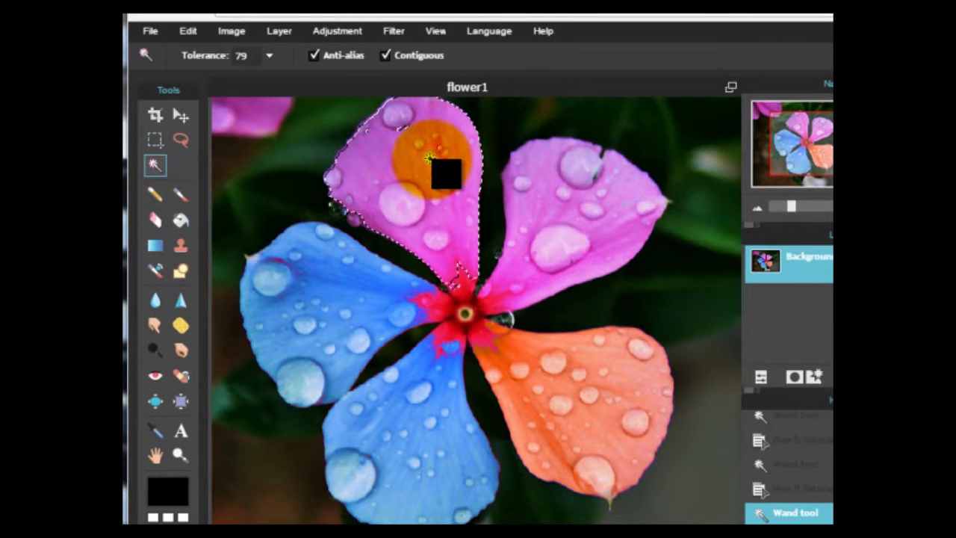
left_click(332, 30)
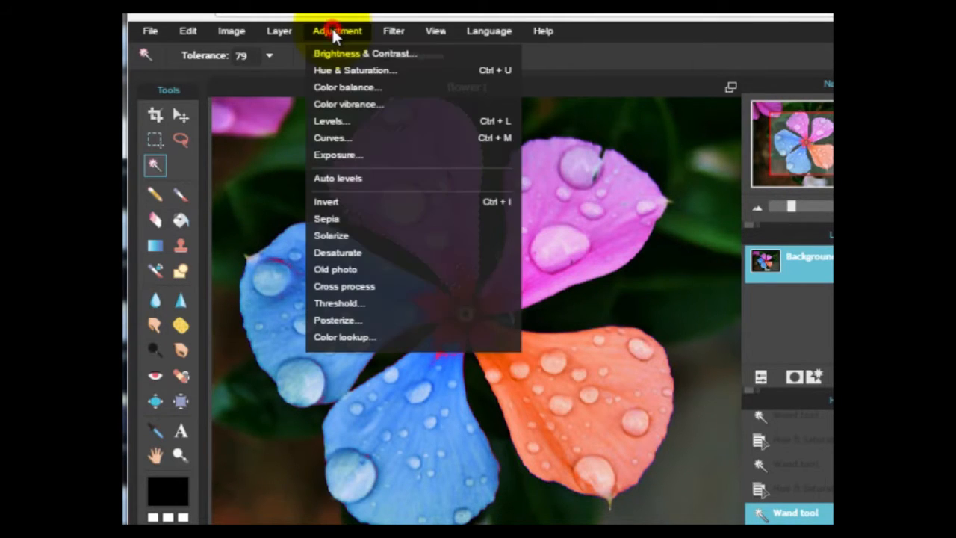
left_click(340, 71)
left_click_drag(291, 362, 336, 366)
left_click_drag(300, 368, 236, 362)
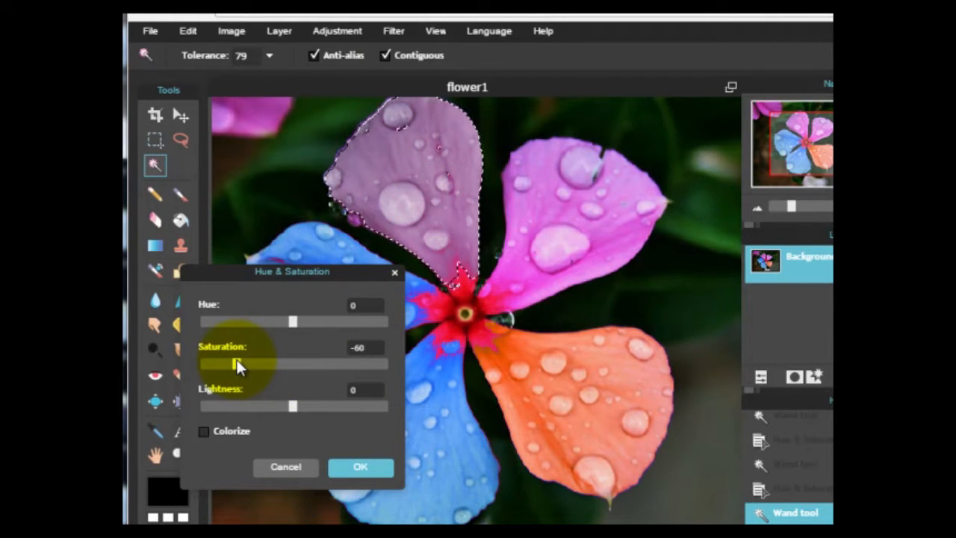
left_click(359, 469)
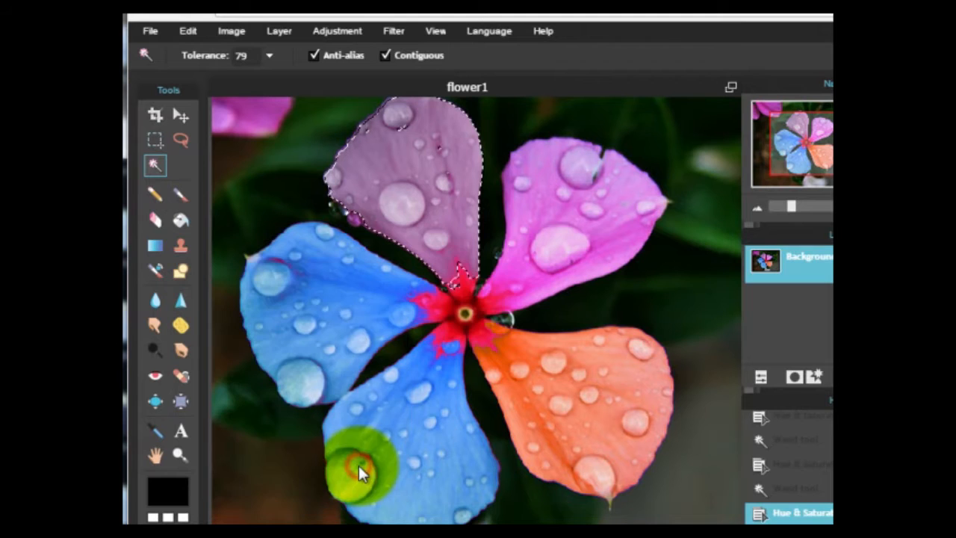
Select the upper-right petal with the Wand tool and shift its hue to olive yellow with Hue & Saturation.
left_click(526, 265)
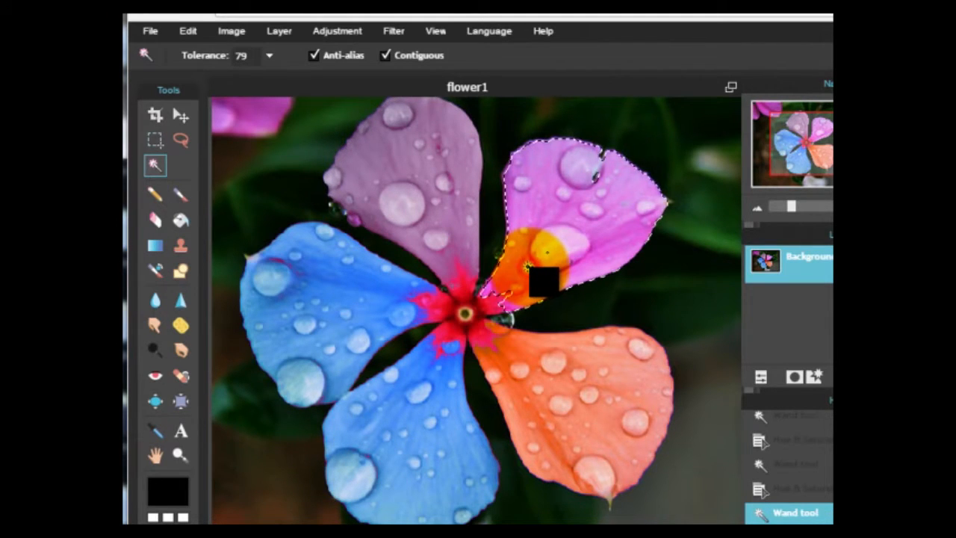
left_click(333, 29)
left_click(344, 74)
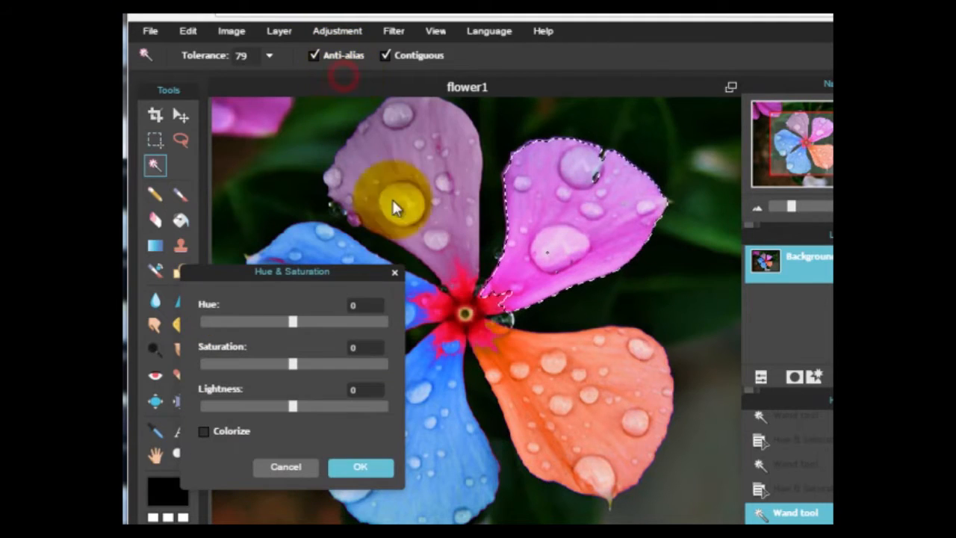
left_click_drag(292, 320, 357, 335)
left_click(362, 466)
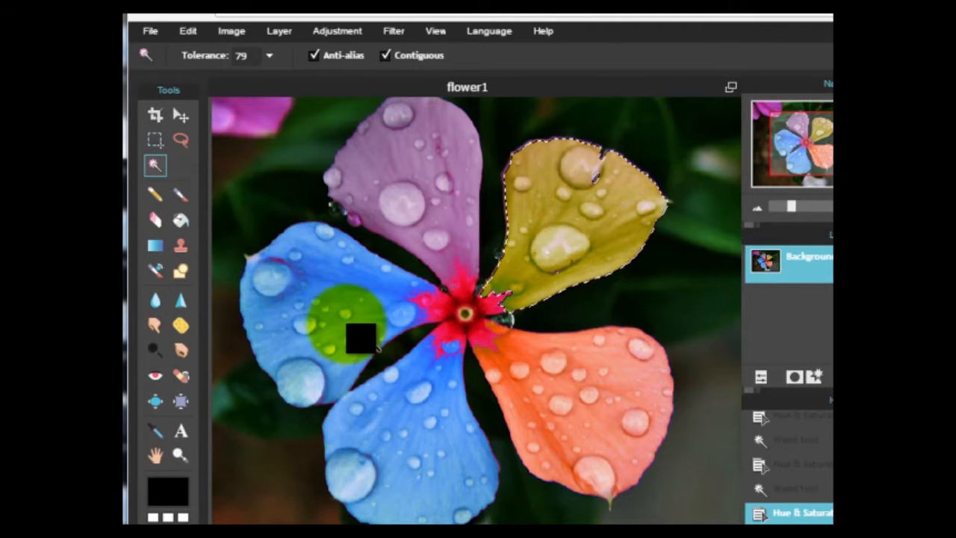
Select the blue petals with the Wand tool, lower the tolerance to 48 and select them again.
left_click(341, 322)
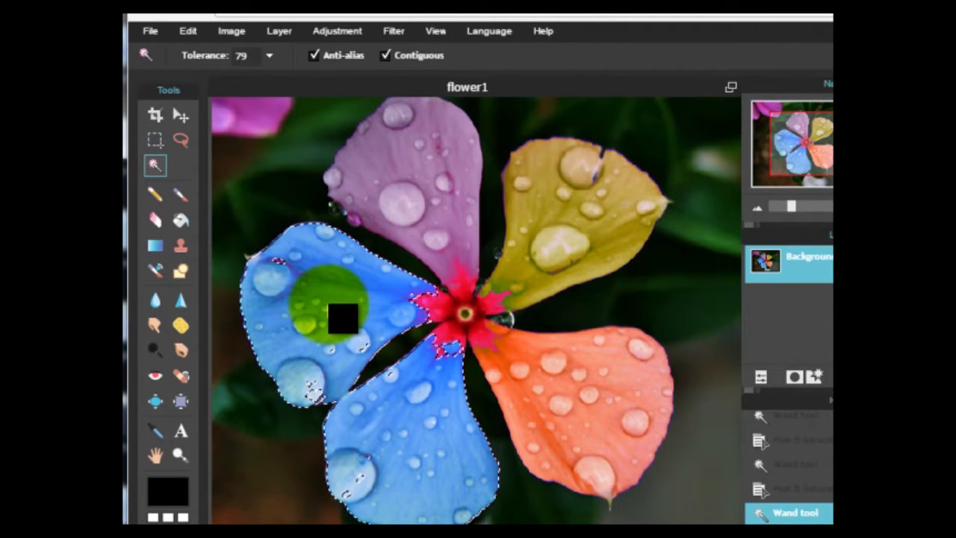
left_click(270, 56)
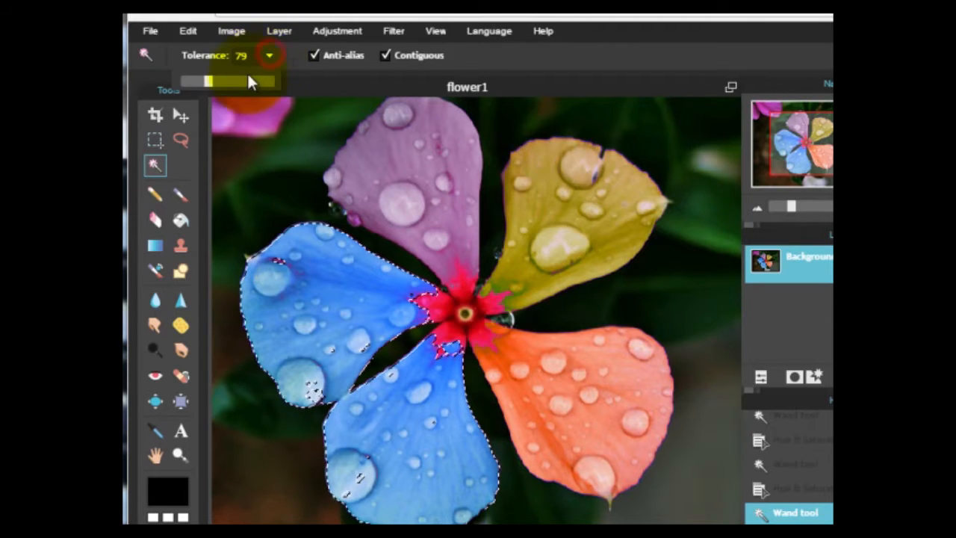
left_click_drag(207, 80, 197, 78)
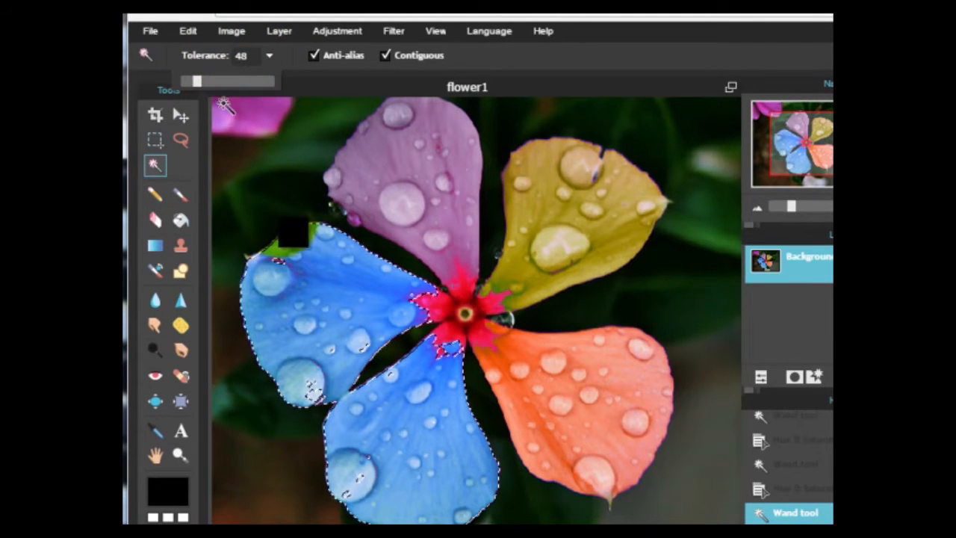
left_click(338, 320)
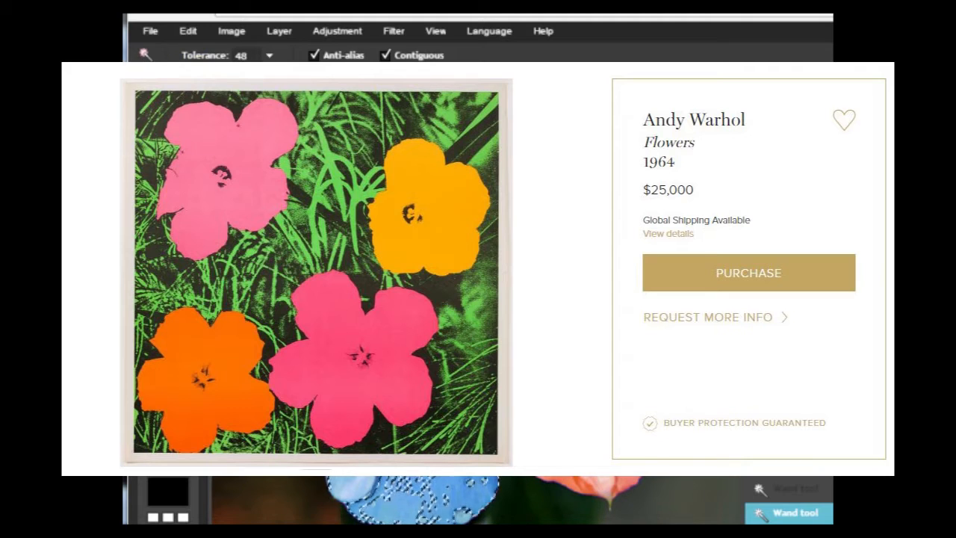
Clear the wand selection and outline the outer edge of the left blue petal freehand with the Lasso tool.
key("l")
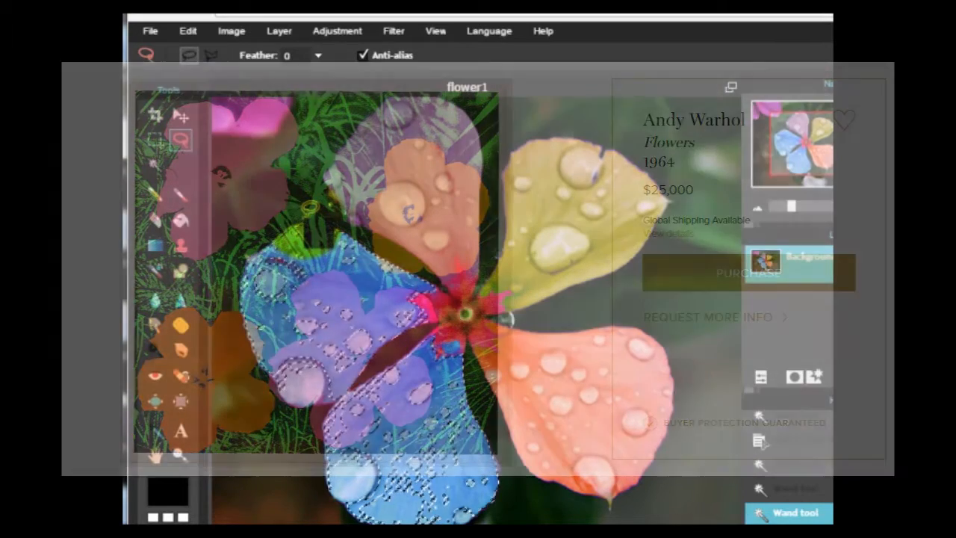
left_click(301, 218)
left_click(275, 225)
left_click(275, 240)
left_click_drag(274, 241, 249, 260)
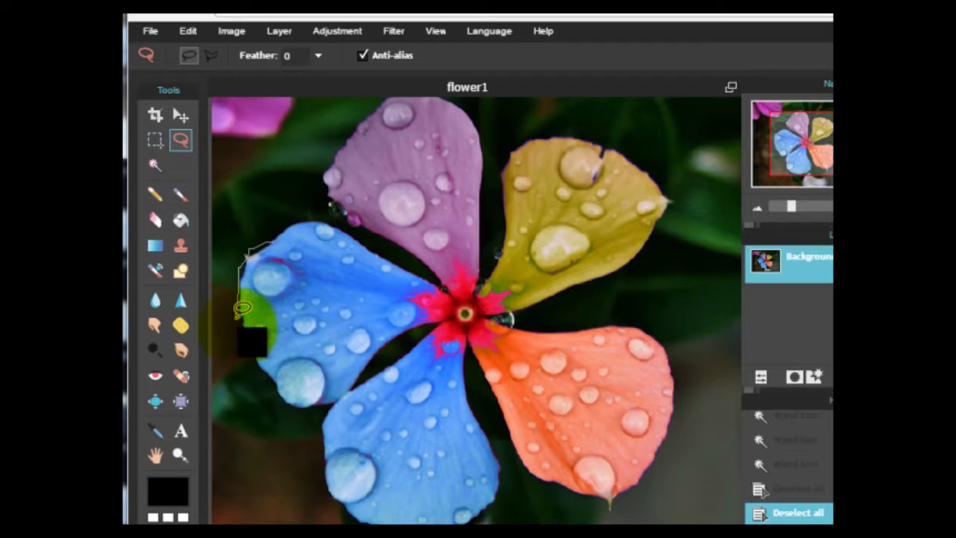
left_click_drag(266, 350, 275, 372)
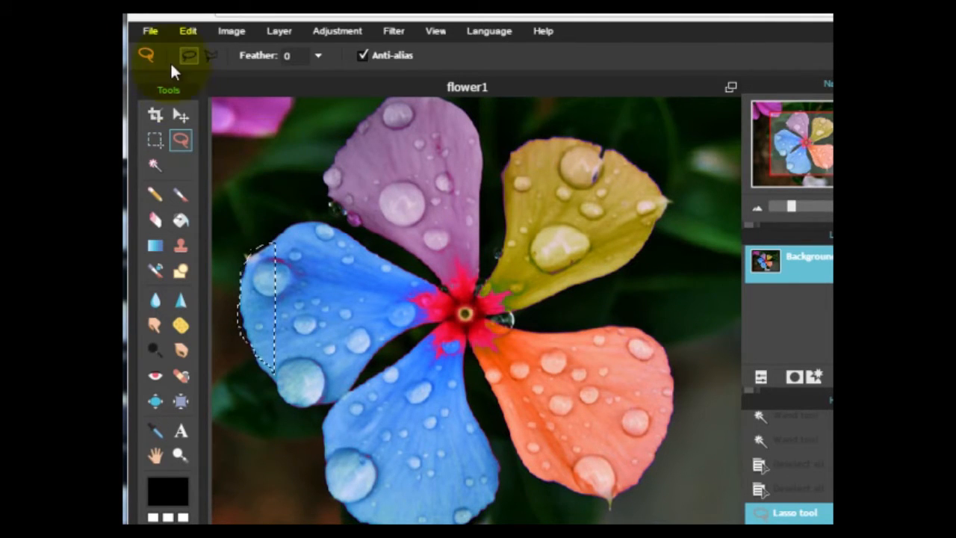
Save the image to the computer as flowerE.jpg in JPEG format at quality 80.
left_click(154, 30)
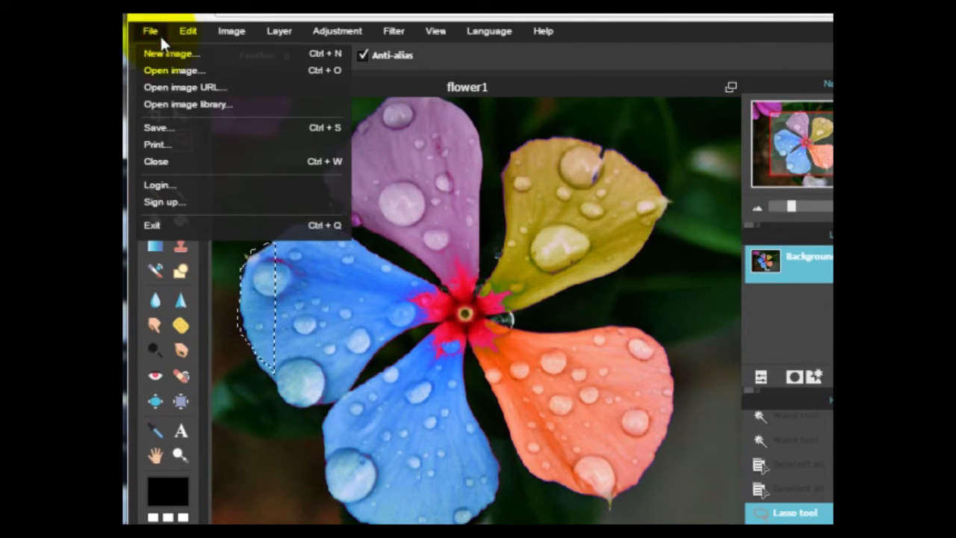
left_click(187, 128)
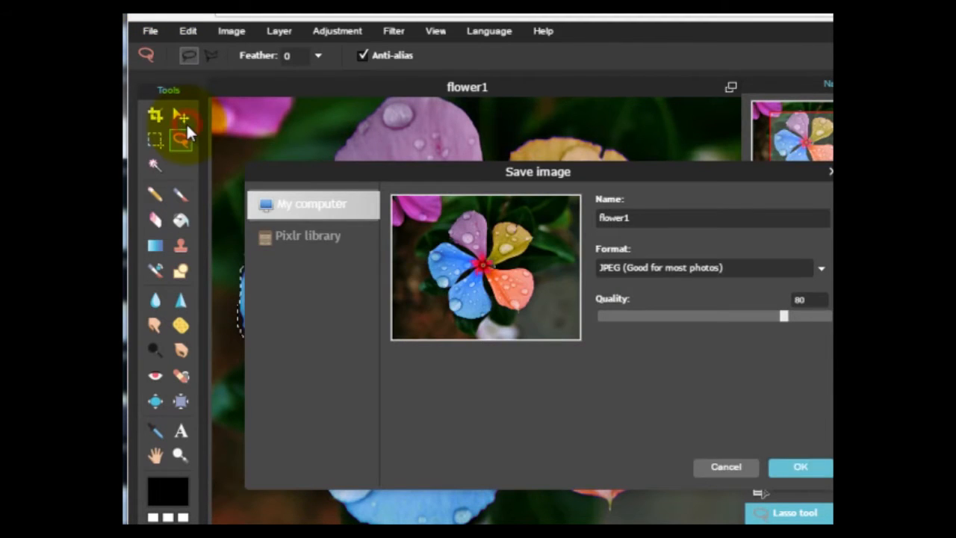
left_click(282, 210)
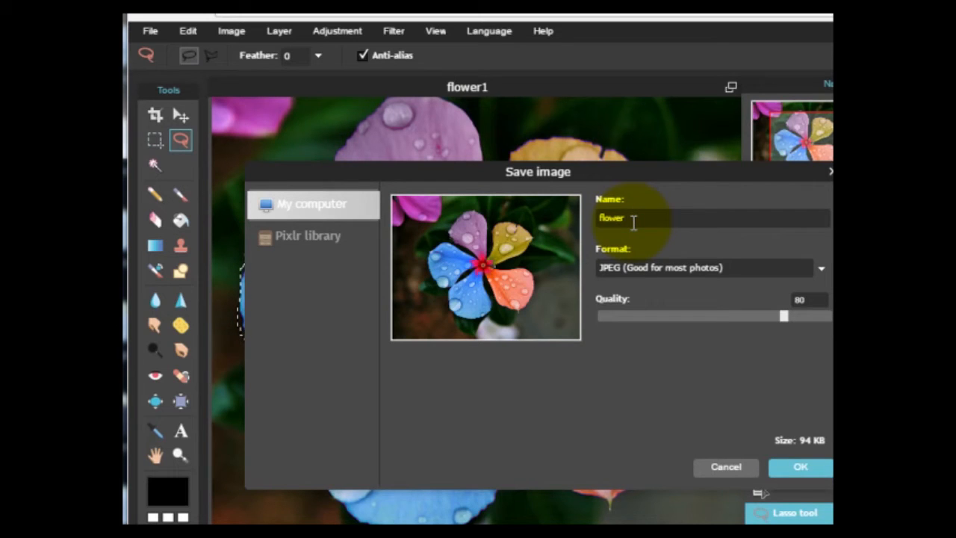
left_click(801, 467)
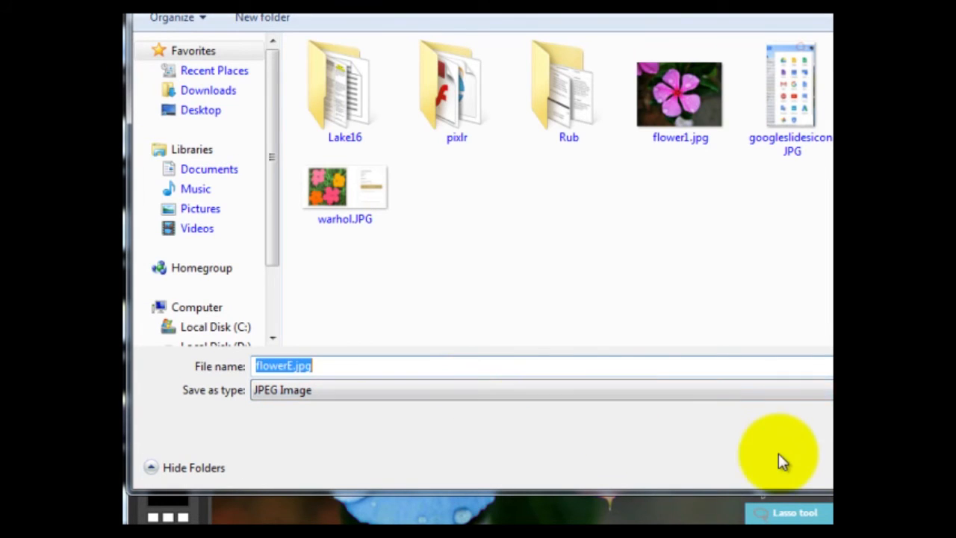
key("Return")
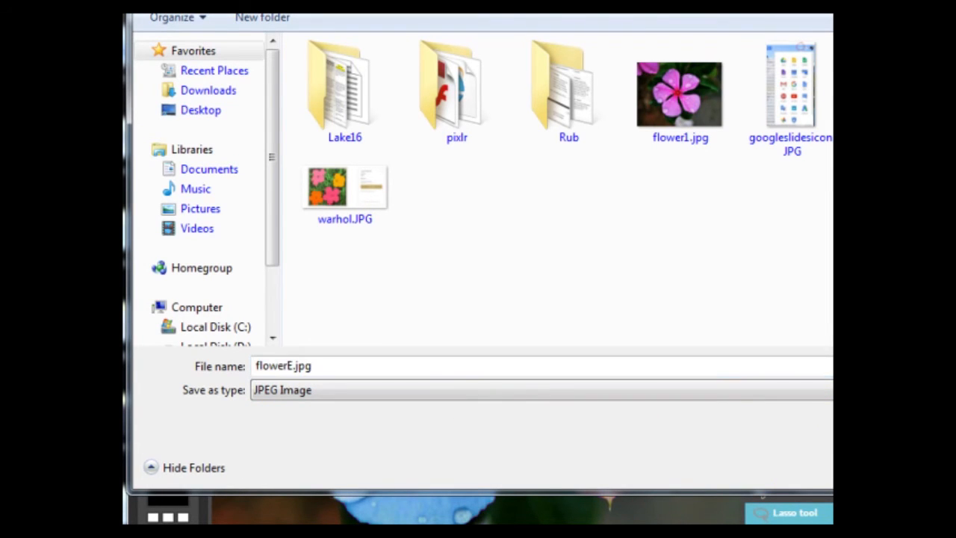